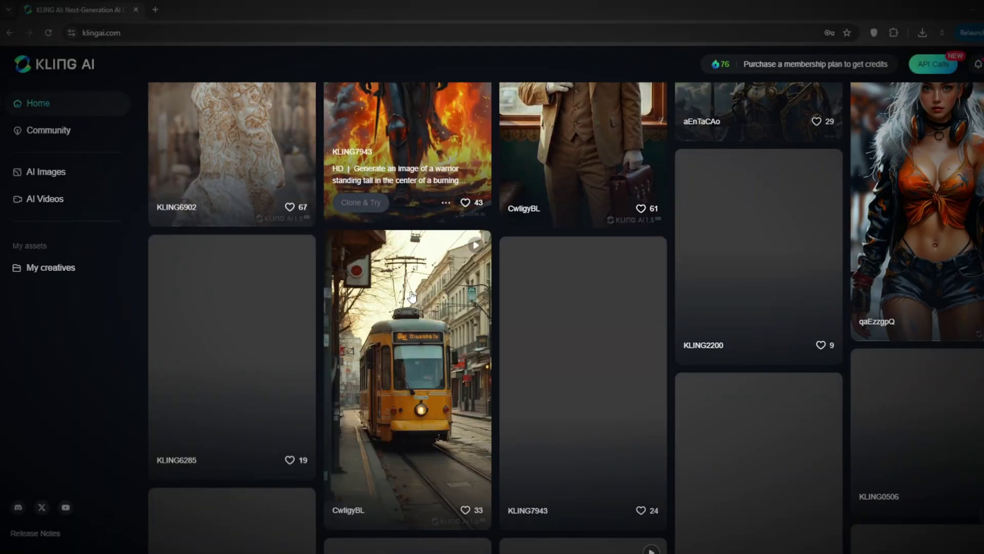
# - Scroll down the SellerPic comparison of the original red-polo photo and the face-swapped result
pyautogui.scroll(-5, 409, 294)
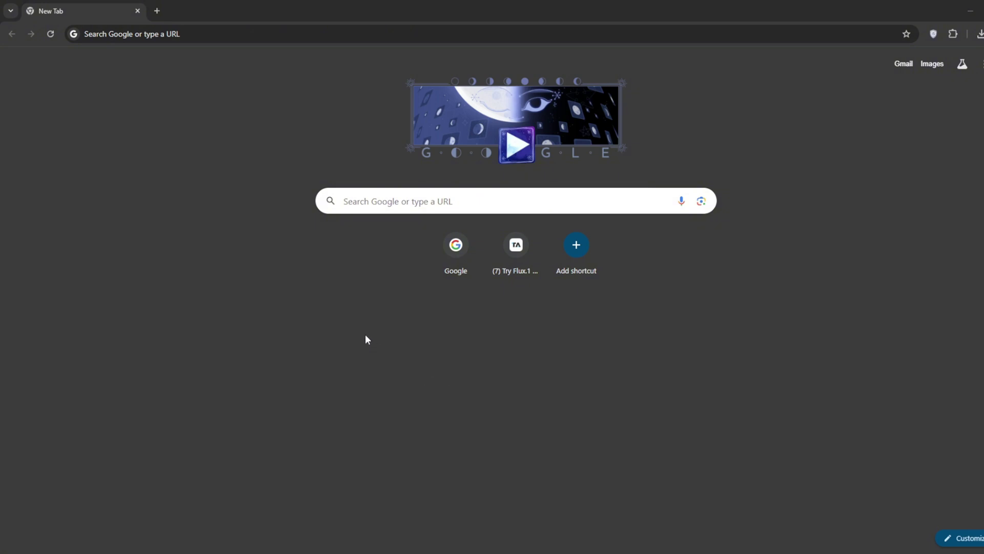
# - Search Google for 'rubbrband' and open the official Rubbrband website
pyautogui.click(186, 31)
pyautogui.write('rubbrband')
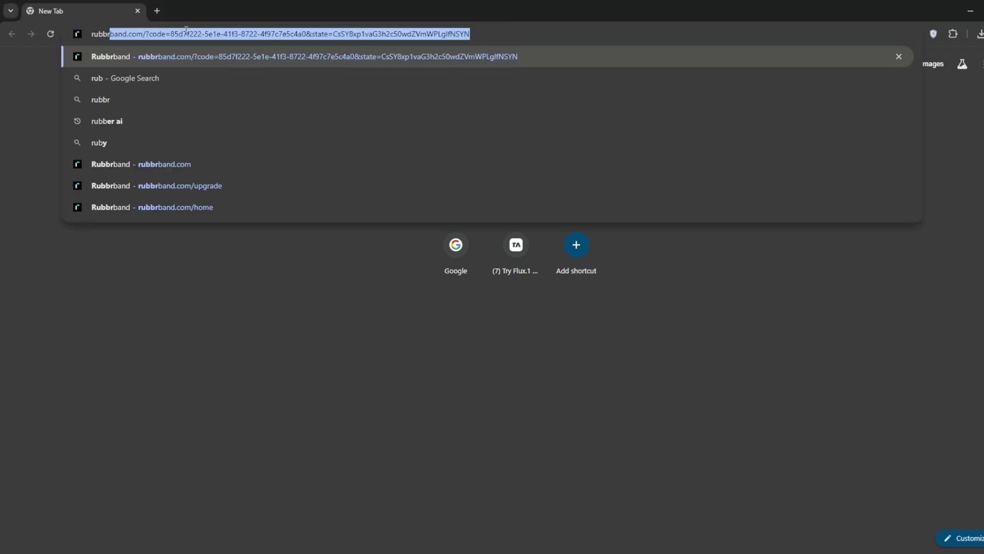
pyautogui.press('Return')
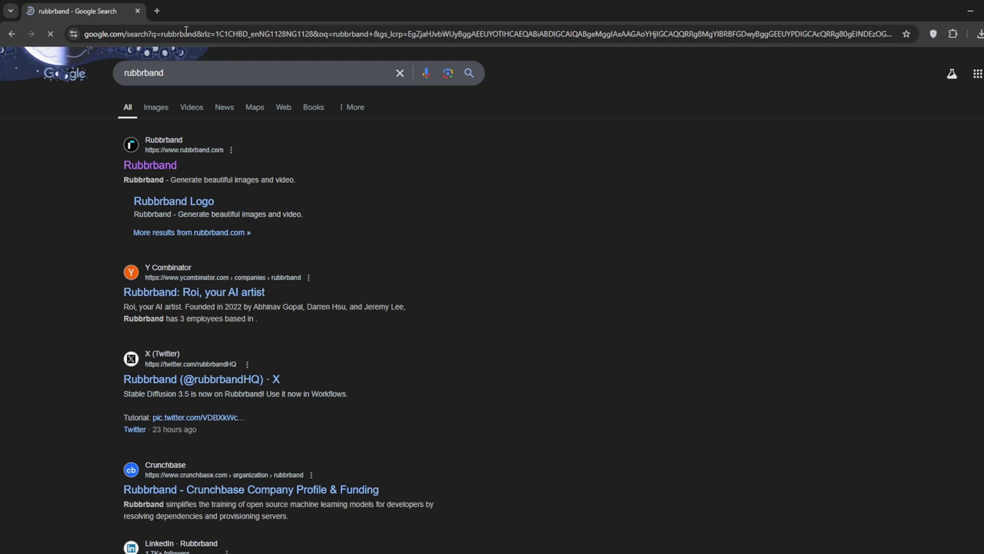
pyautogui.click(163, 168)
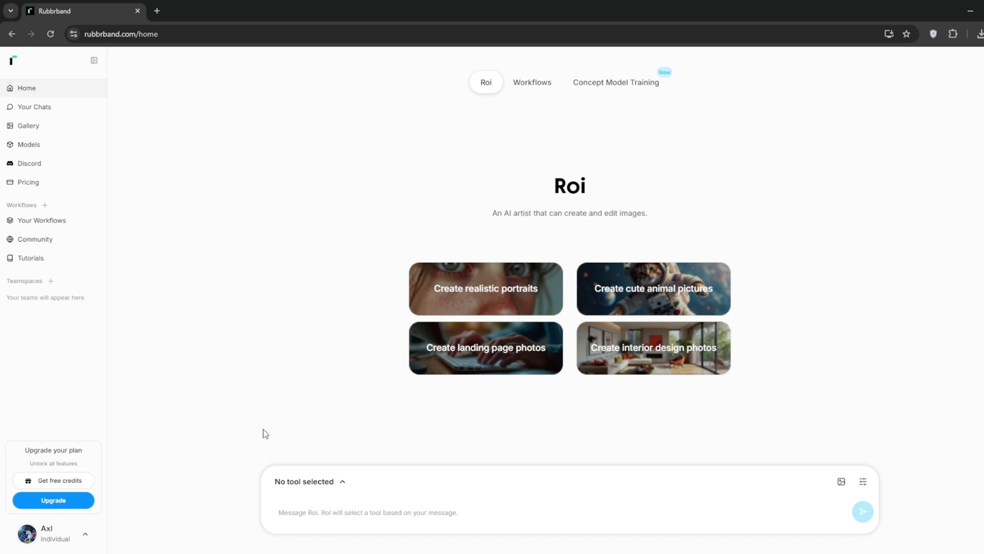
# - Choose the Text to Image tool in Rubbrband and set Number of images to 3
pyautogui.click(343, 484)
pyautogui.click(251, 196)
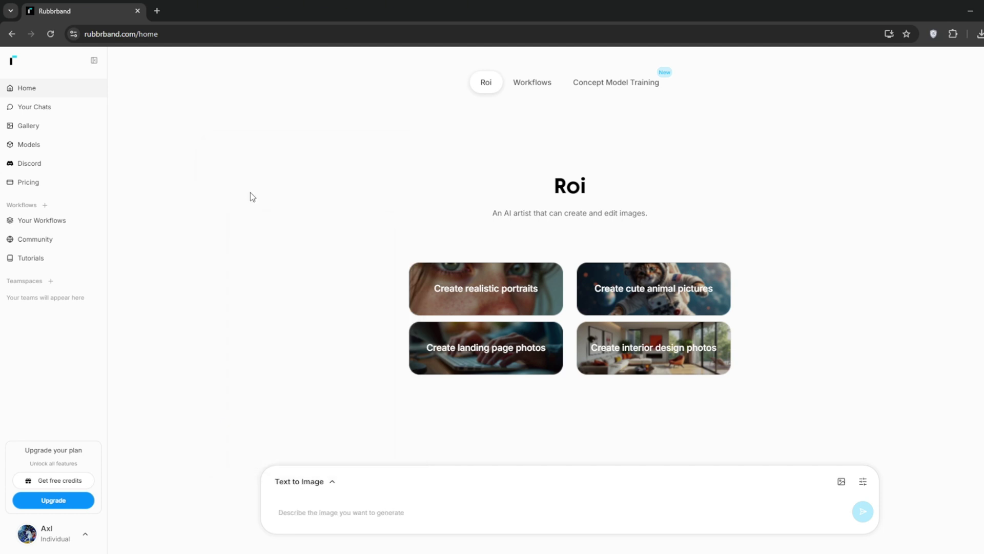
pyautogui.click(863, 482)
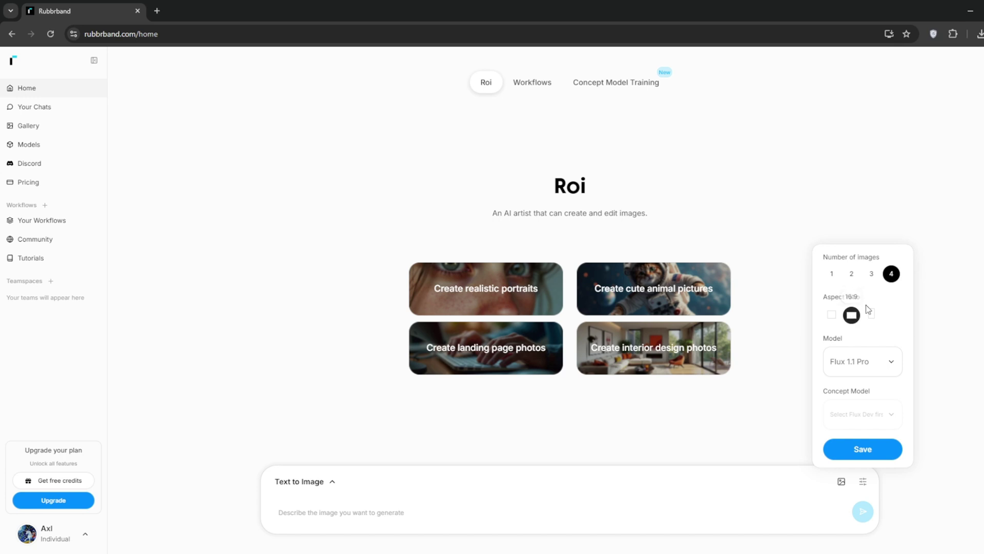
pyautogui.click(872, 274)
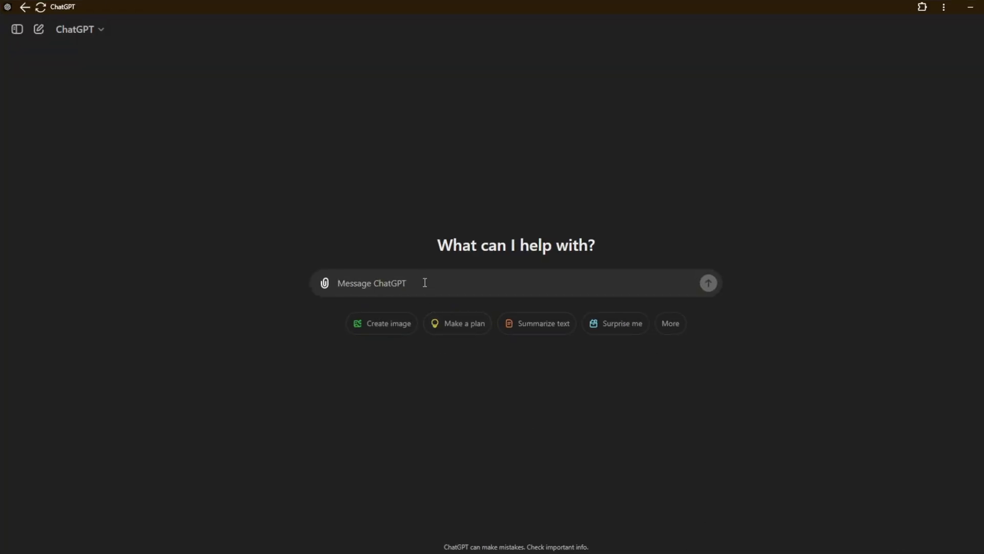
# - Send ChatGPT the selfie-prompt request and select the returned grainy iPhone bedroom-selfie prompt
pyautogui.write('write only a prompt to generate a picture of a girl taking selfie in her bedroom in the afternoon. The point of view is from her phone. The phone is not visible. add other keywords at the end to make it as if it was shot by an iPhone camera, like low quality, grainy, amateur photography.')
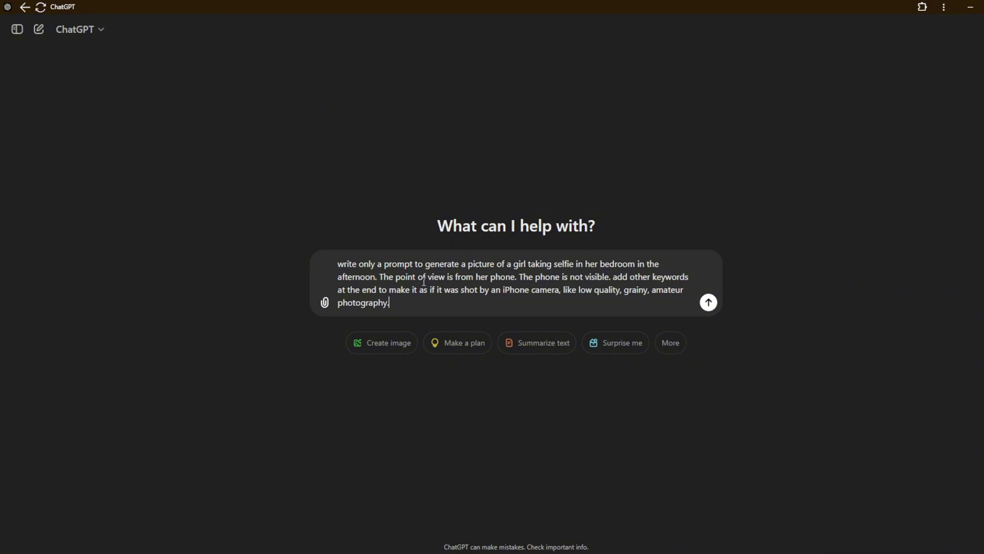
pyautogui.press('Return')
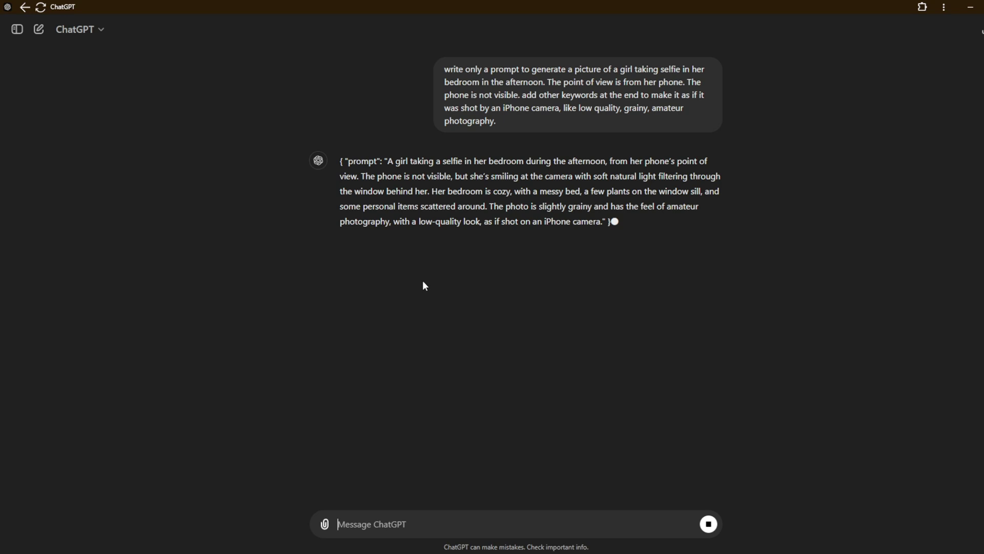
pyautogui.moveTo(386, 161); pyautogui.dragTo(602, 221)
pyautogui.hotkey('ctrl', 'c')
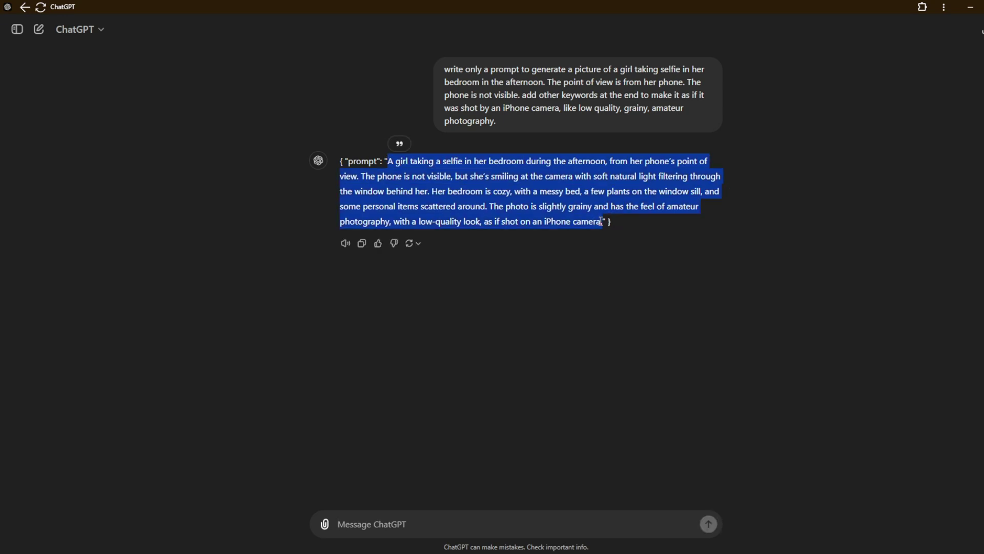
# - Paste the prompt into Rubbrband, replace 'girl' with 'young woman with purple long hair', and generate
pyautogui.moveTo(550, 548)
pyautogui.click(551, 516)
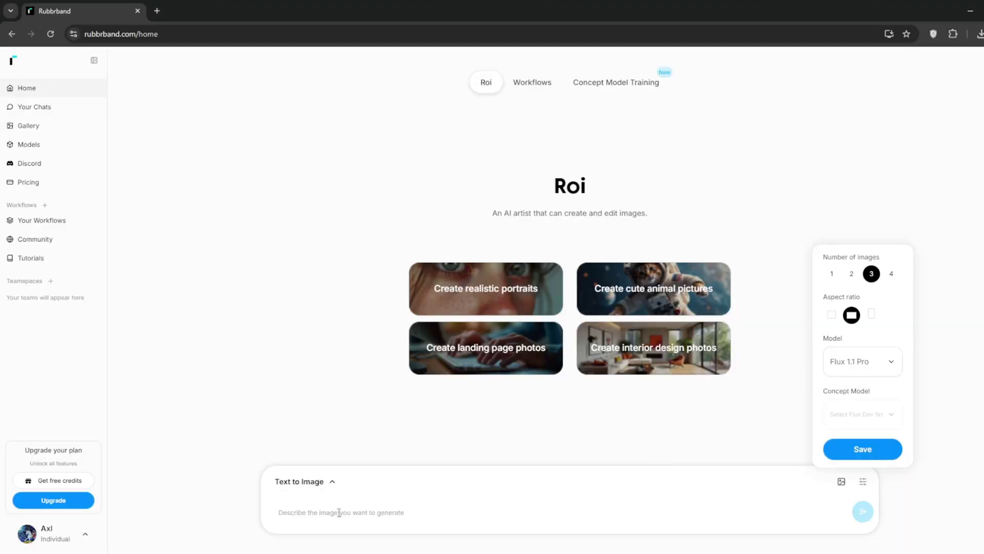
pyautogui.click(370, 513)
pyautogui.hotkey('ctrl', 'v')
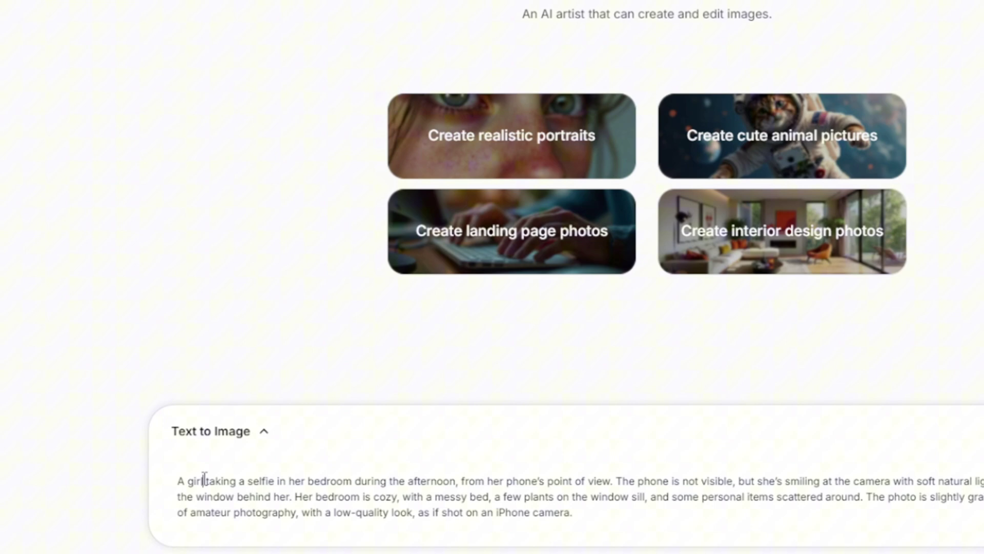
pyautogui.moveTo(205, 481); pyautogui.dragTo(186, 480)
pyautogui.press('BackSpace')
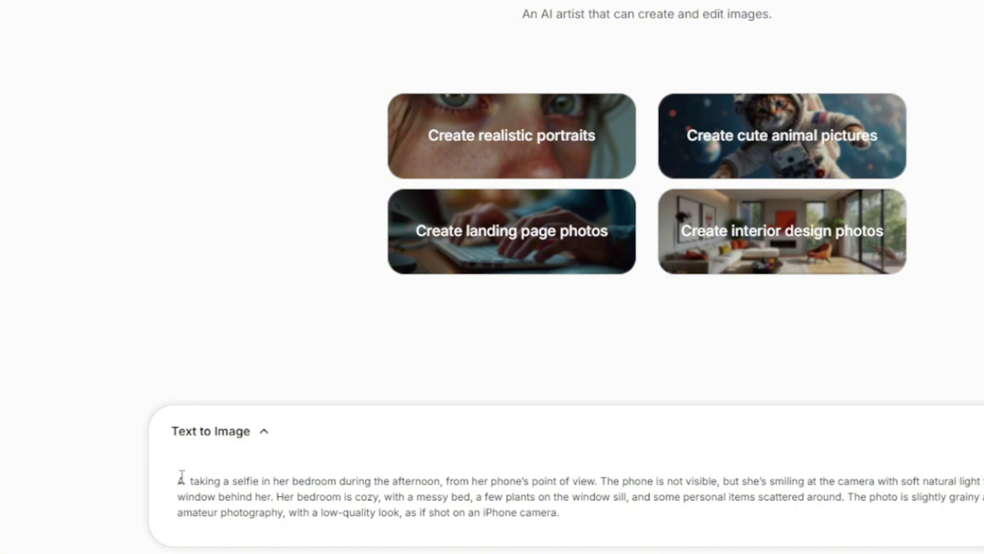
pyautogui.write('young woman with pu')
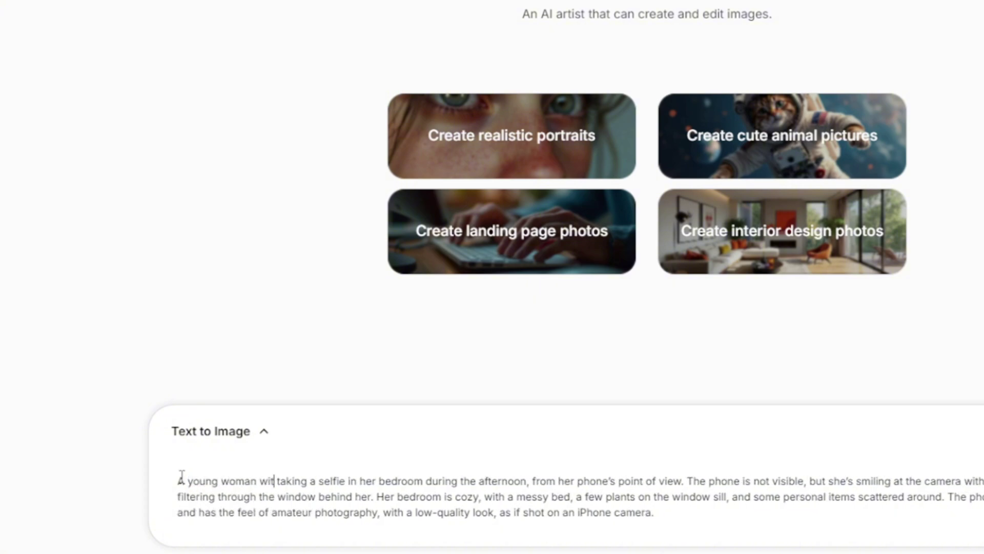
pyautogui.write('rple long hair')
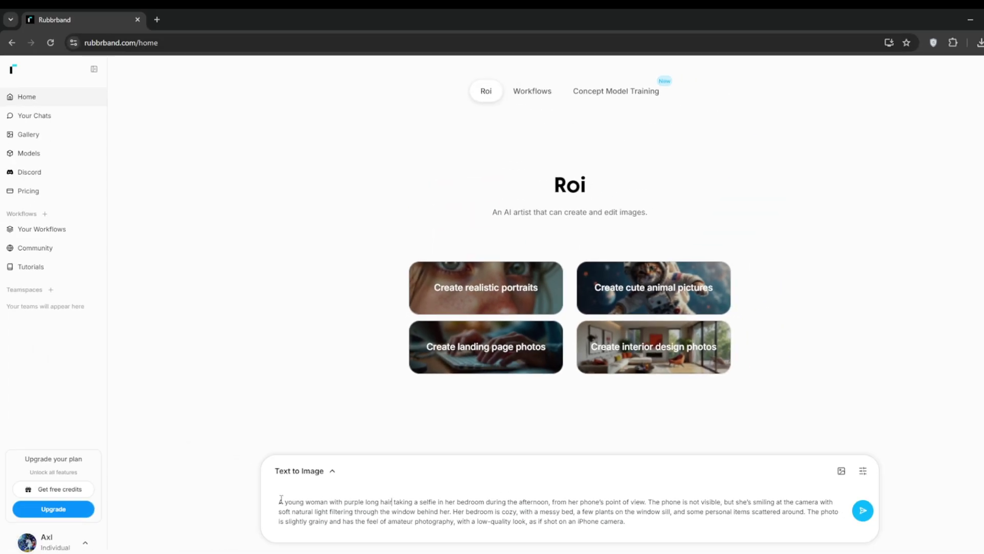
pyautogui.press('Return')
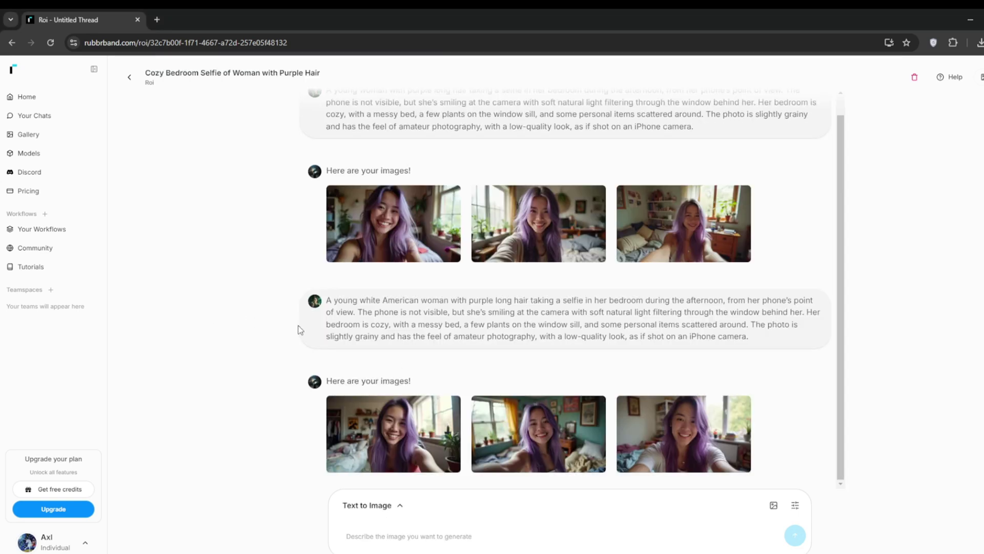
# - Save the lower-right generated purple-haired selfie image to the computer
pyautogui.click(685, 425)
pyautogui.rightClick(654, 306)
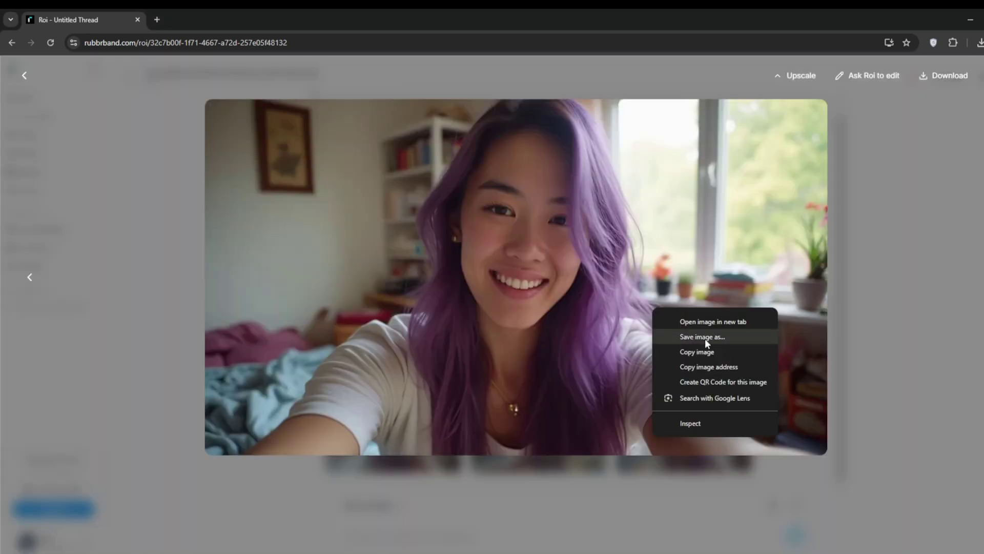
pyautogui.click(705, 337)
pyautogui.click(864, 541)
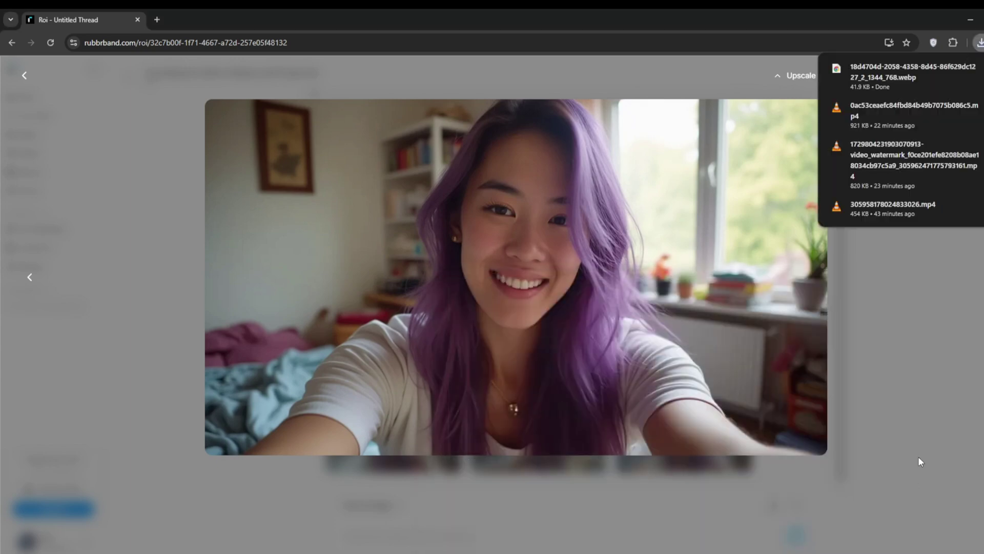
pyautogui.click(918, 461)
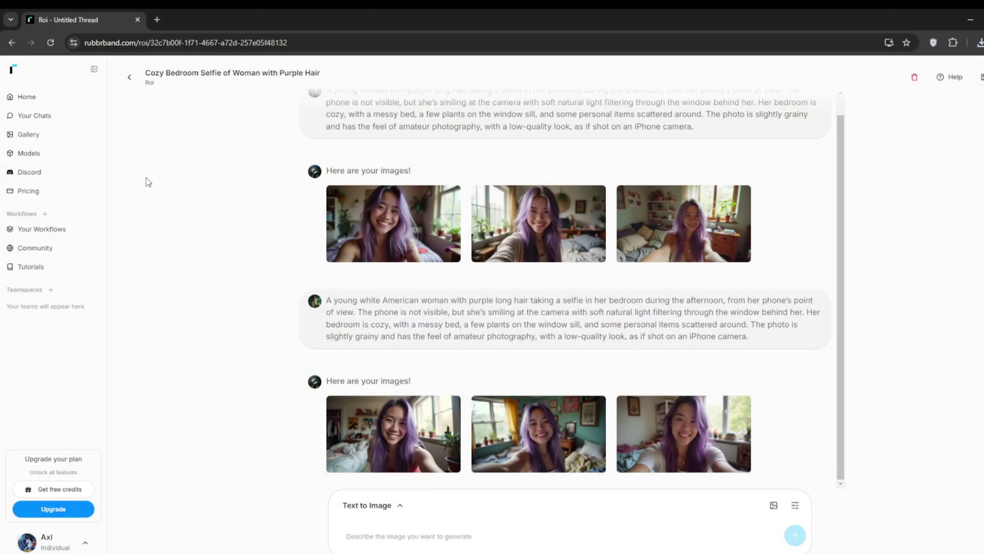
# - Search 'sellerpic ai' in a new tab and open the sellerpic.ai website
pyautogui.hotkey('ctrl', 't')
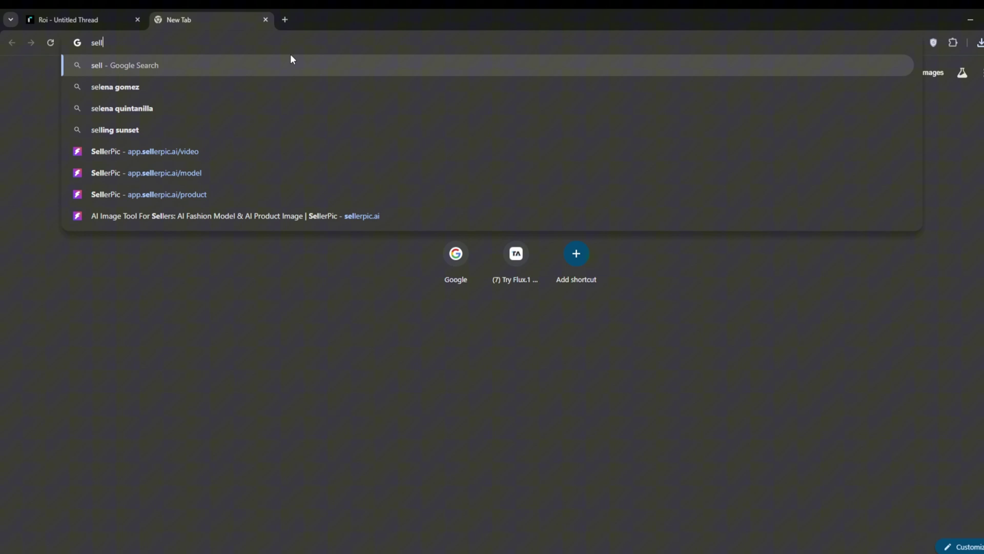
pyautogui.write('erpic ai')
pyautogui.press('Return')
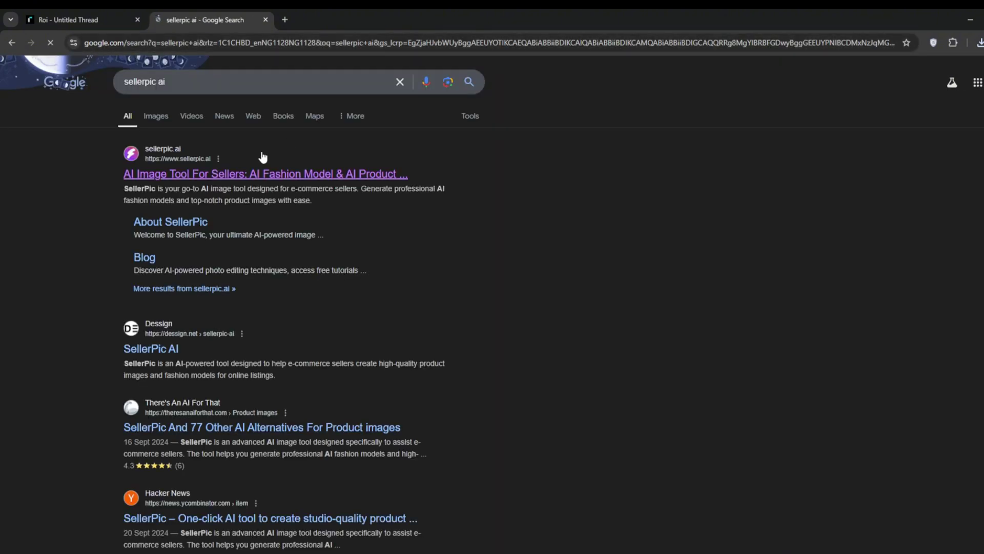
pyautogui.click(204, 174)
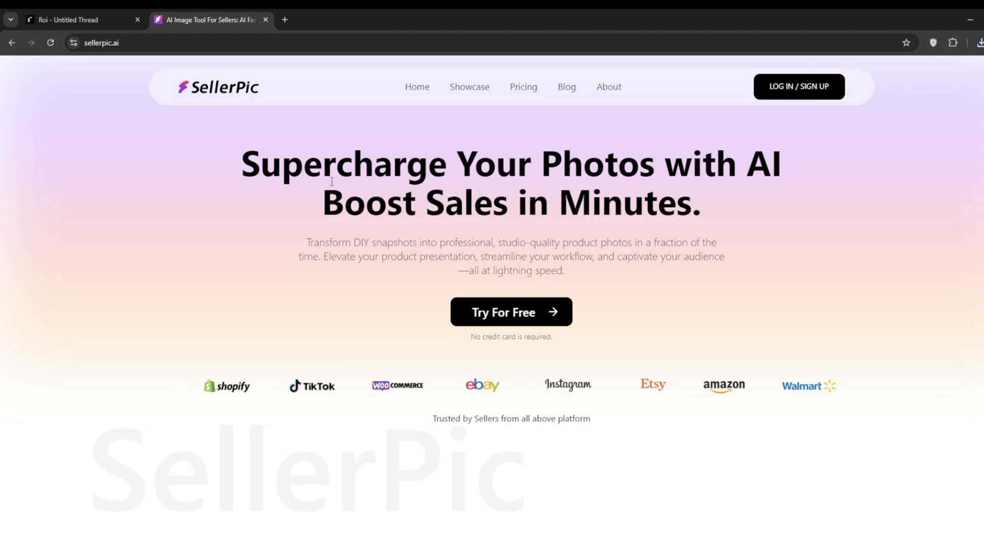
# - Scroll down the SellerPic homepage through its features to the customer testimonials
pyautogui.scroll(-15, 779, 209)
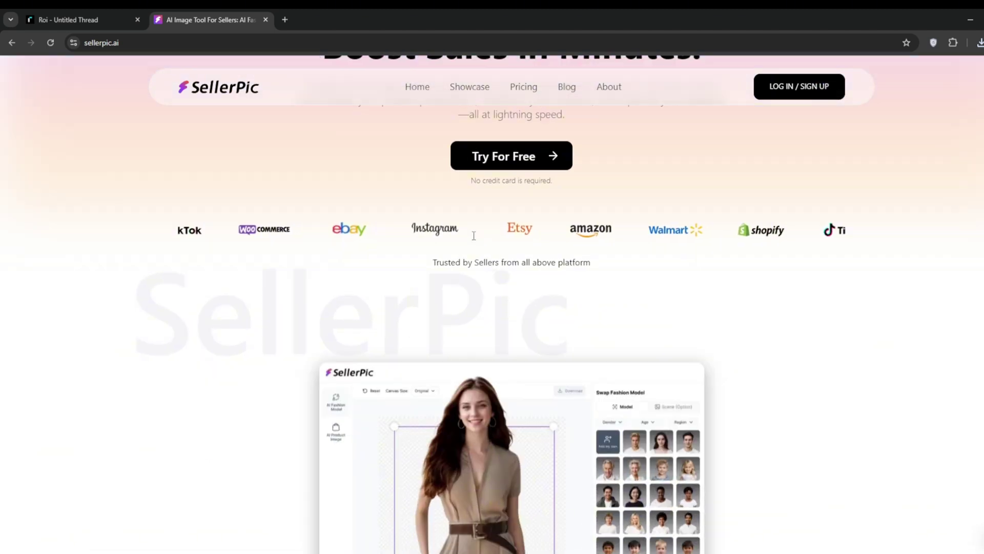
pyautogui.scroll(-20, 476, 238)
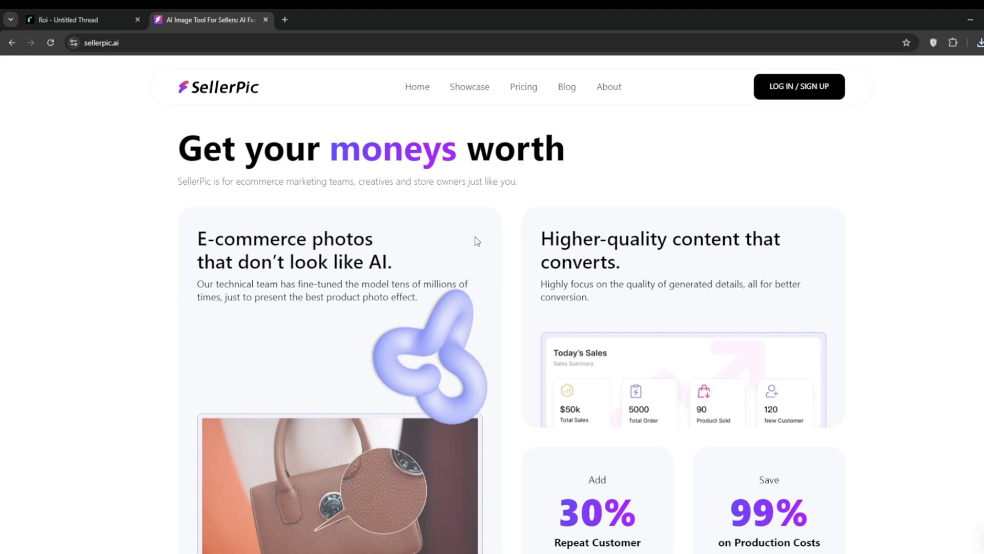
pyautogui.scroll(-10, 476, 237)
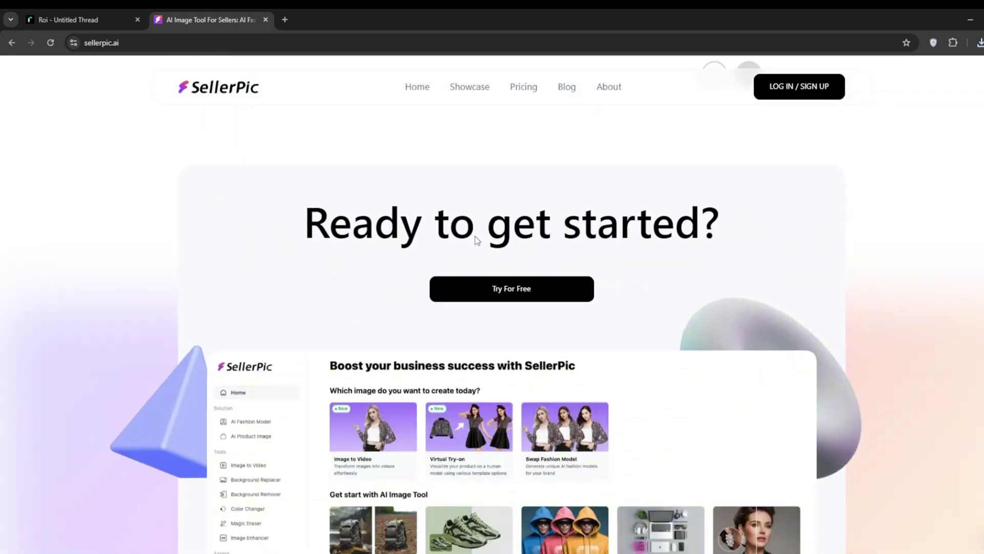
pyautogui.scroll(-5, 476, 240)
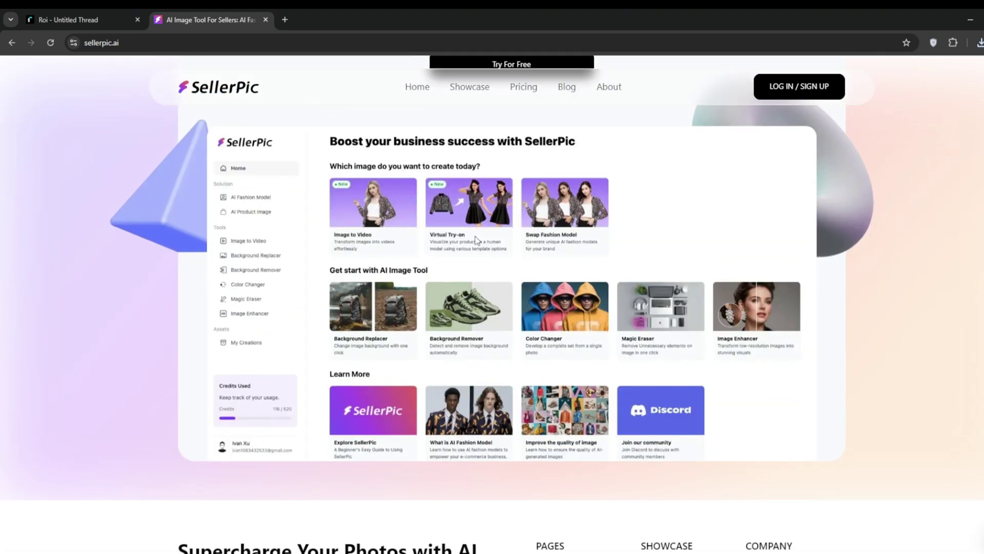
pyautogui.scroll(10, 477, 240)
pyautogui.scroll(4, 476, 240)
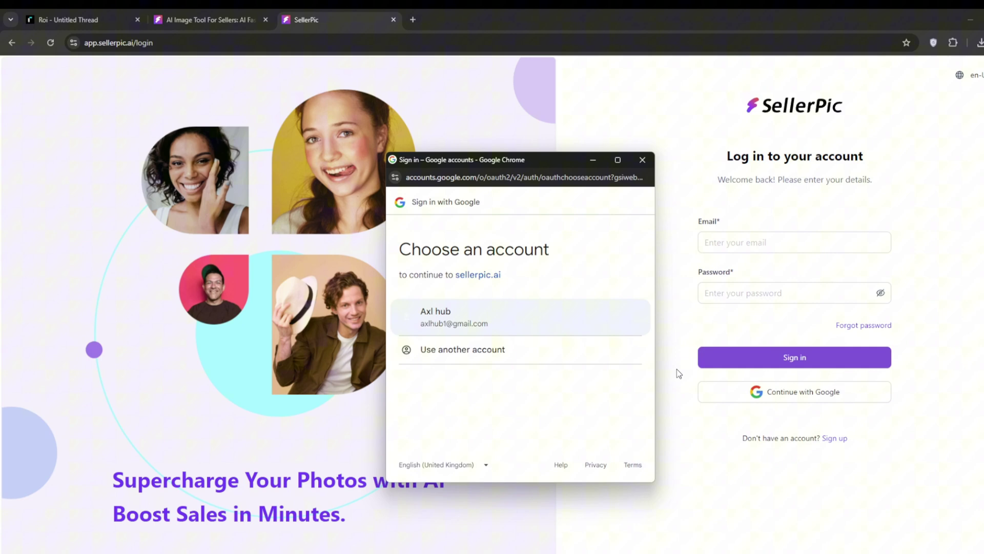
# - Pick the Google account and continue through consent to log in to SellerPic
pyautogui.click(544, 319)
pyautogui.click(590, 392)
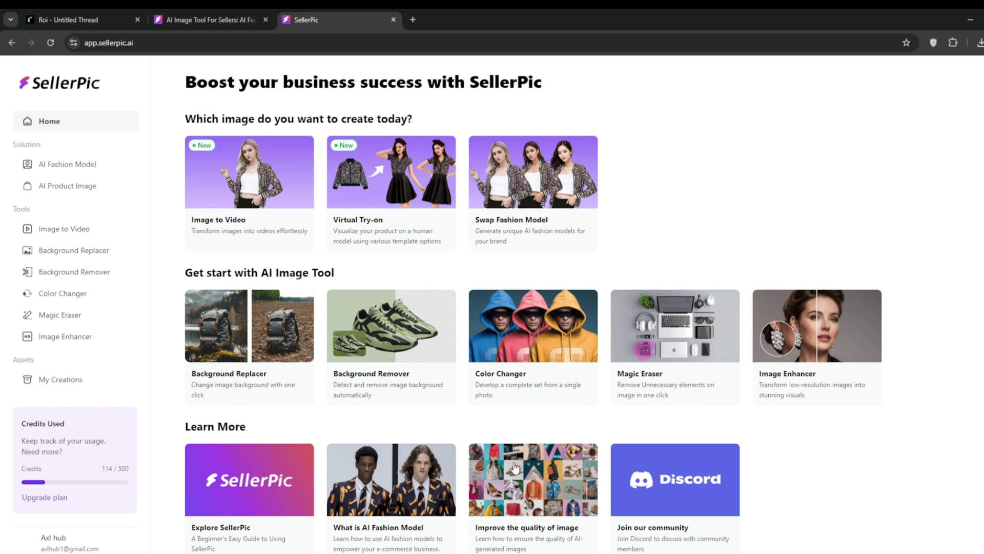
# - Upload the downloaded purple-haired selfie .webp to Image to Video and generate a clip
pyautogui.click(263, 162)
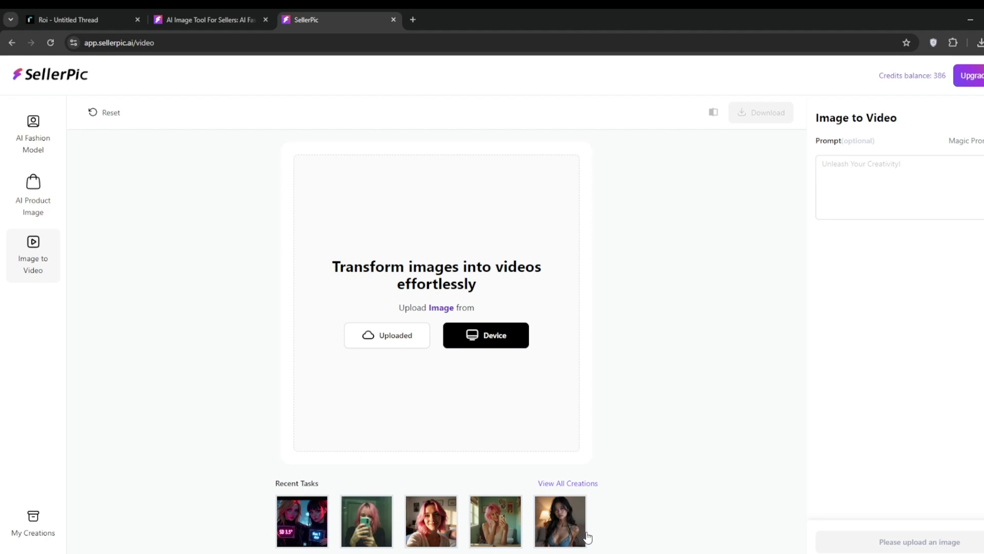
pyautogui.click(980, 46)
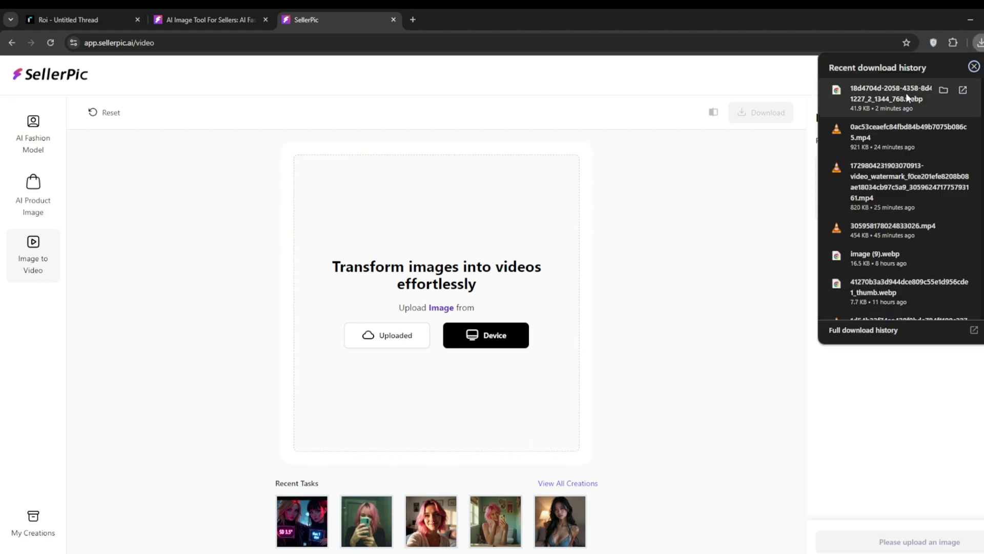
pyautogui.moveTo(902, 94); pyautogui.dragTo(438, 262)
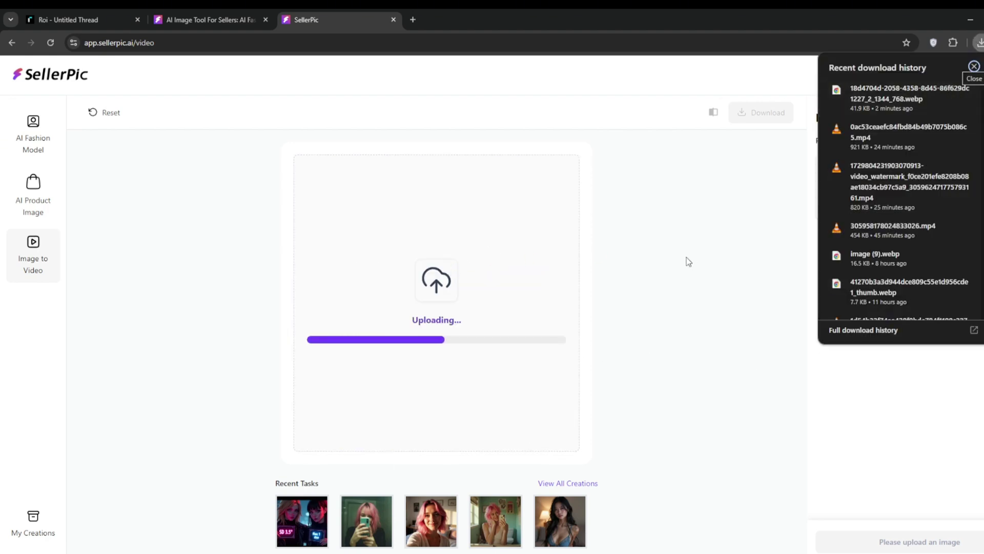
pyautogui.click(709, 268)
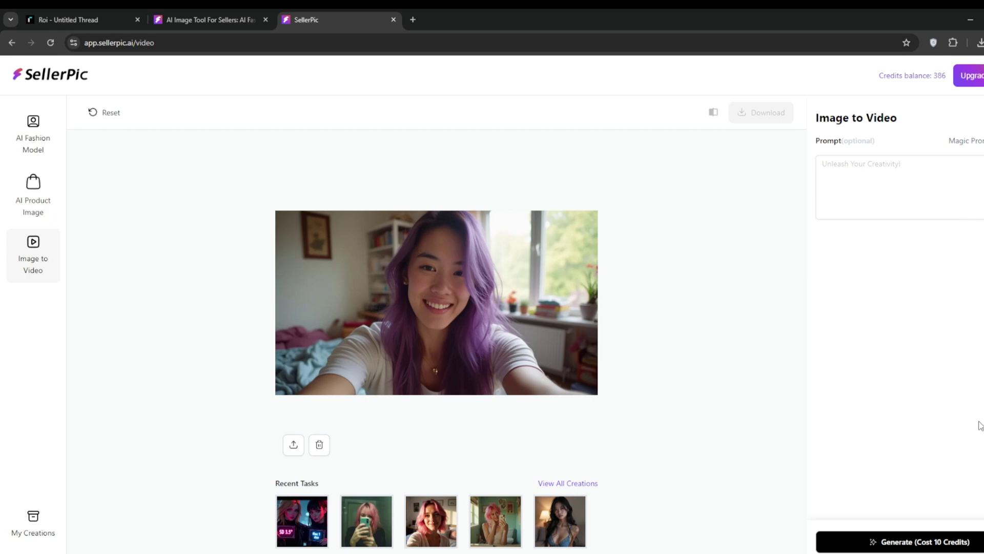
pyautogui.click(949, 541)
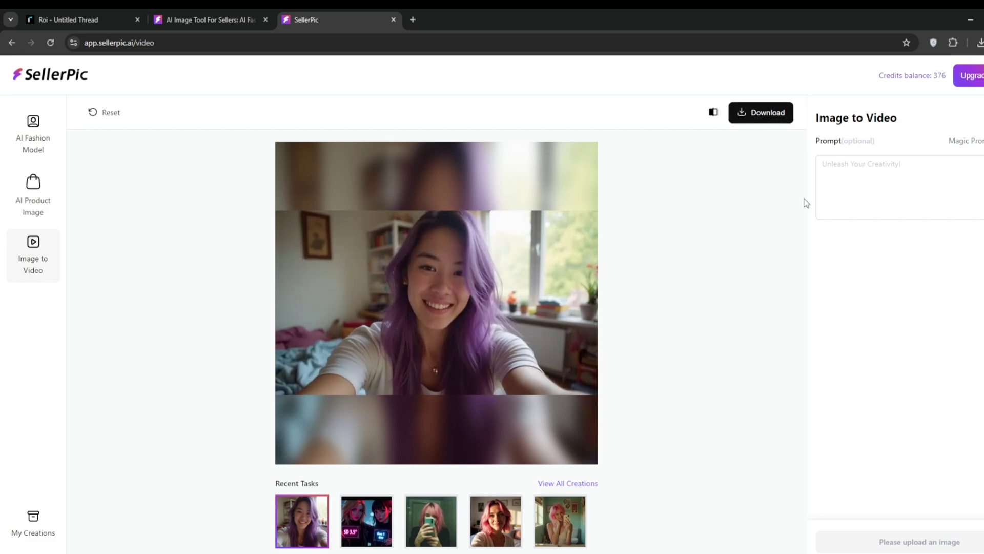
# - Download the generated purple-haired selfie video as an mp4 file
pyautogui.click(777, 119)
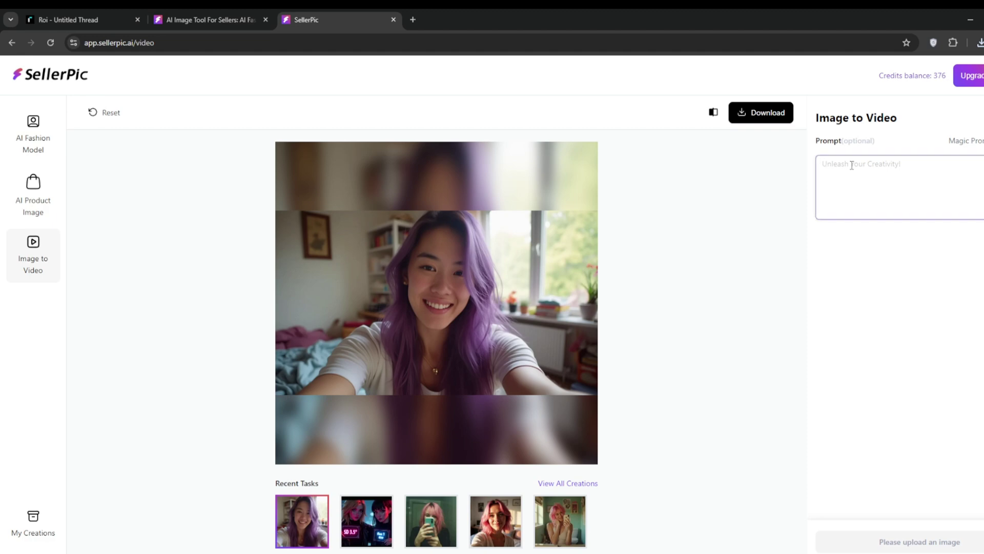
# - Paste a camera-movement prompt, reset the tool, and re-upload the purple-haired selfie
pyautogui.write('small camera movement, pans around room')
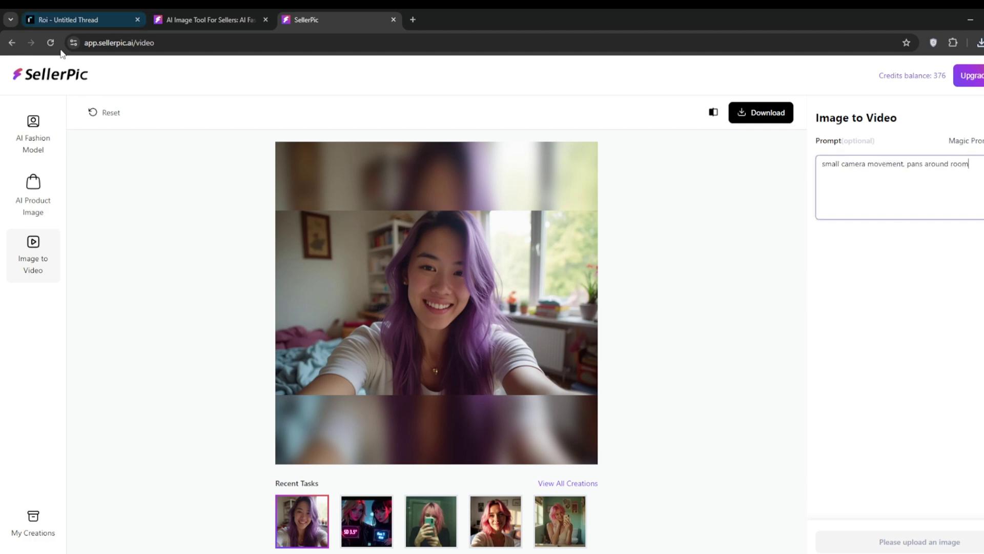
pyautogui.click(106, 112)
pyautogui.click(980, 43)
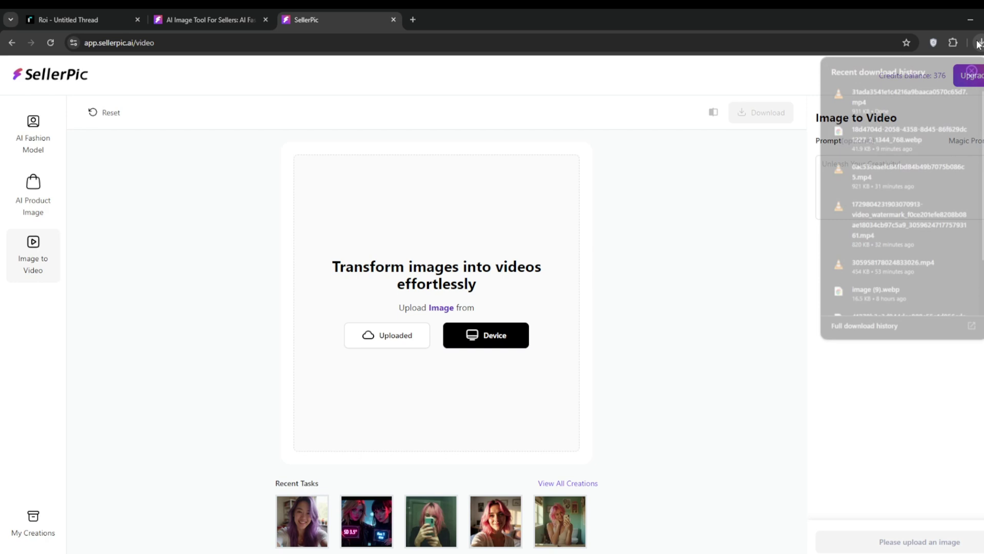
pyautogui.moveTo(871, 133); pyautogui.dragTo(426, 318)
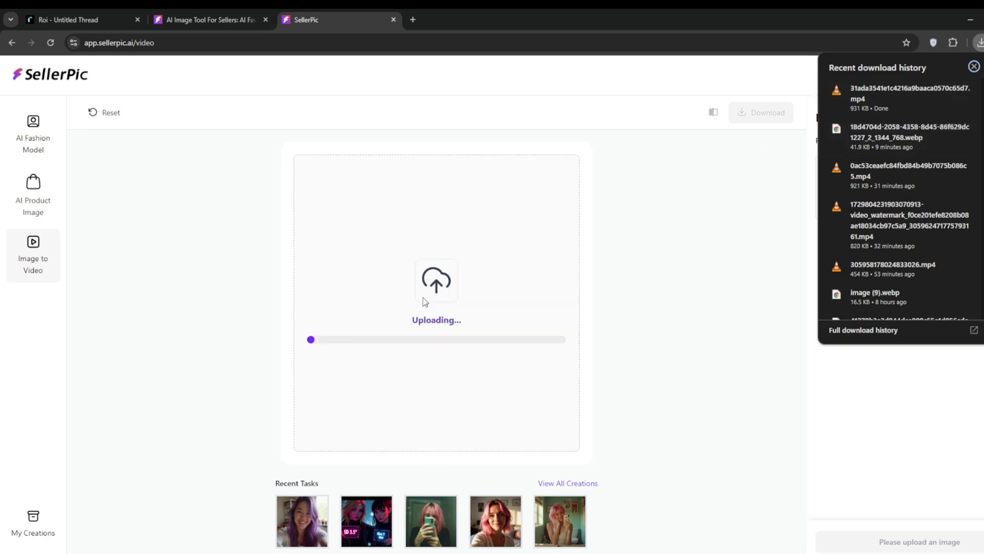
# - Edit the motion prompt to request small hand movement and generate the second video
pyautogui.click(859, 170)
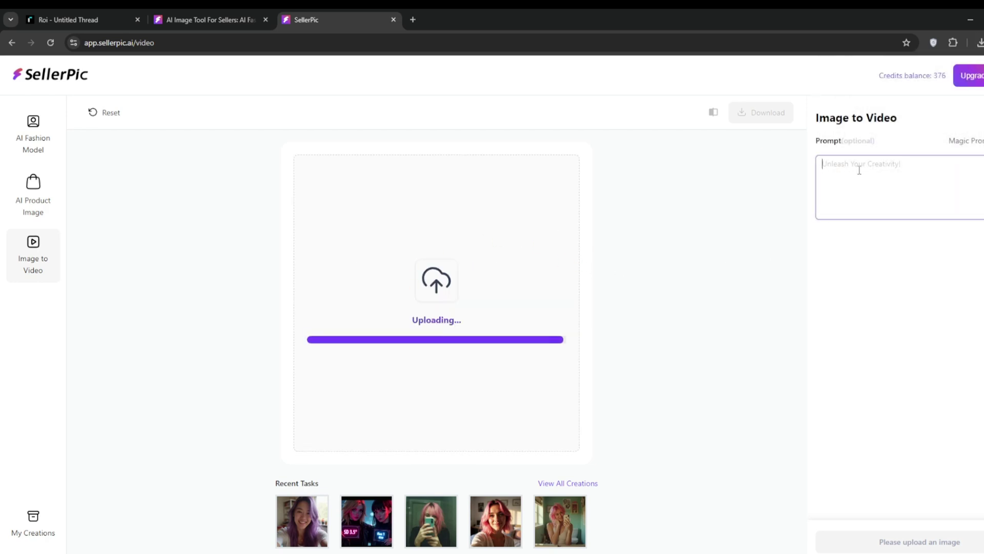
pyautogui.write('small')
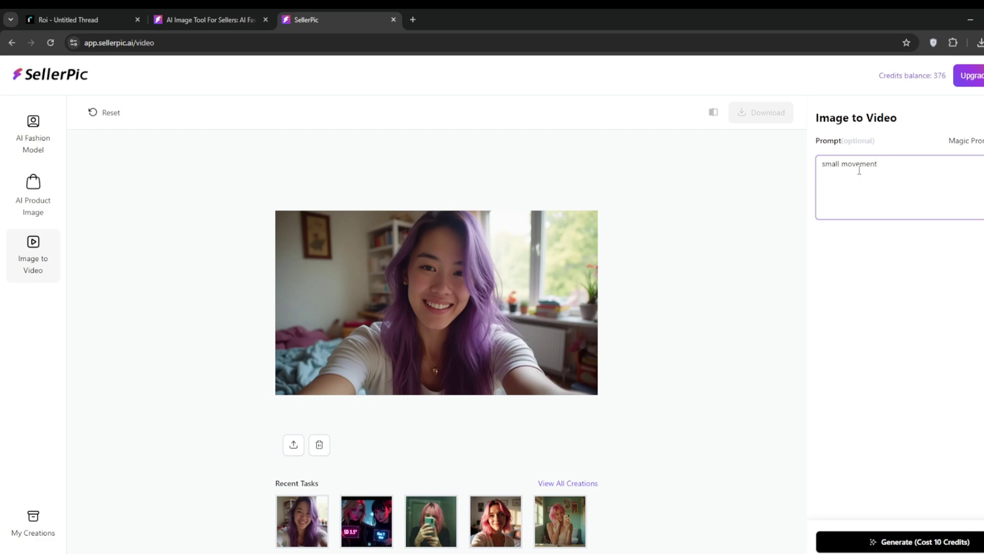
pyautogui.write(' hand')
pyautogui.write('nd room')
pyautogui.click(901, 163)
pyautogui.write('small')
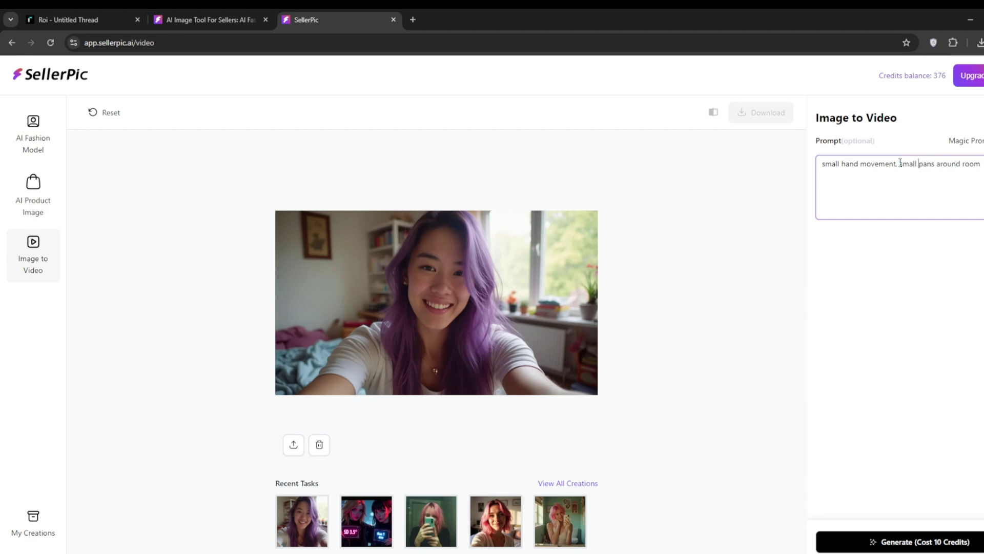
pyautogui.doubleClick(934, 164)
pyautogui.write('movement')
pyautogui.click(917, 541)
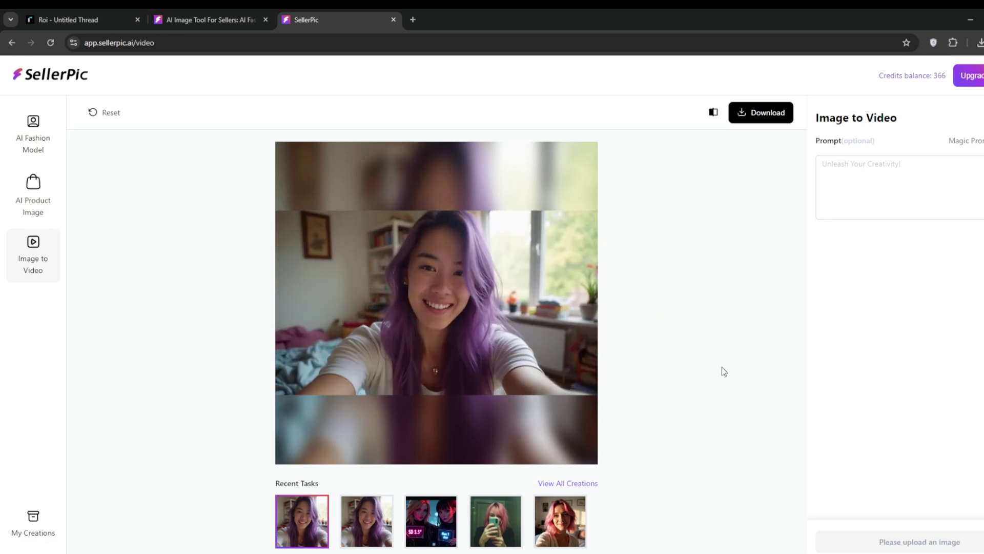
# - In Rubbrband, generate 1 image from the prompt 'A pink hair young woman in the tving room. Its is after noon'
pyautogui.click(110, 112)
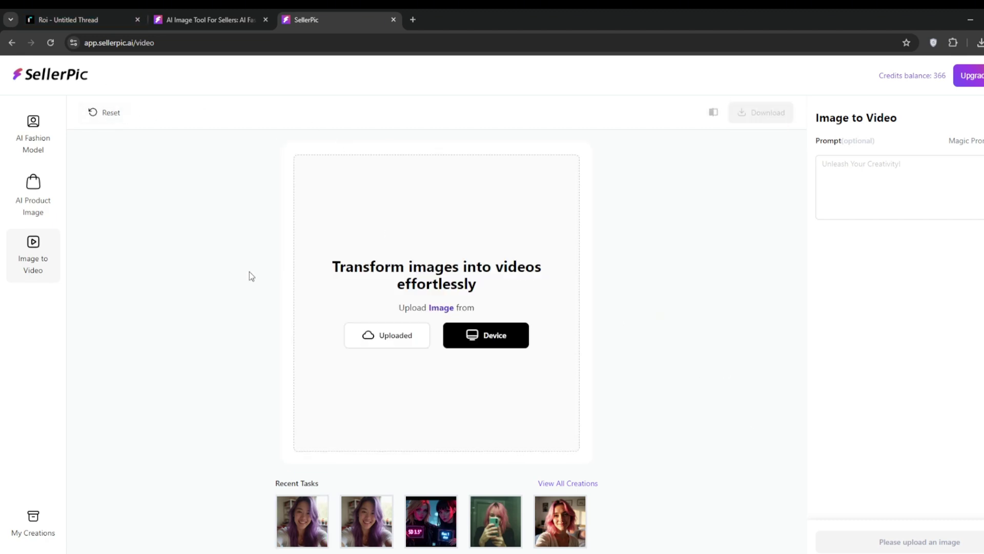
pyautogui.click(66, 18)
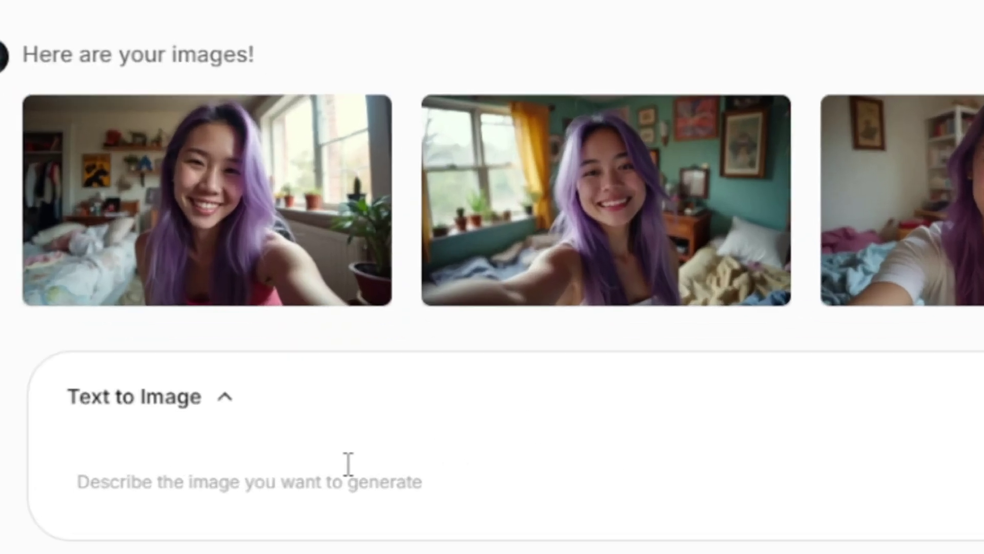
pyautogui.click(445, 530)
pyautogui.write('A pink hai')
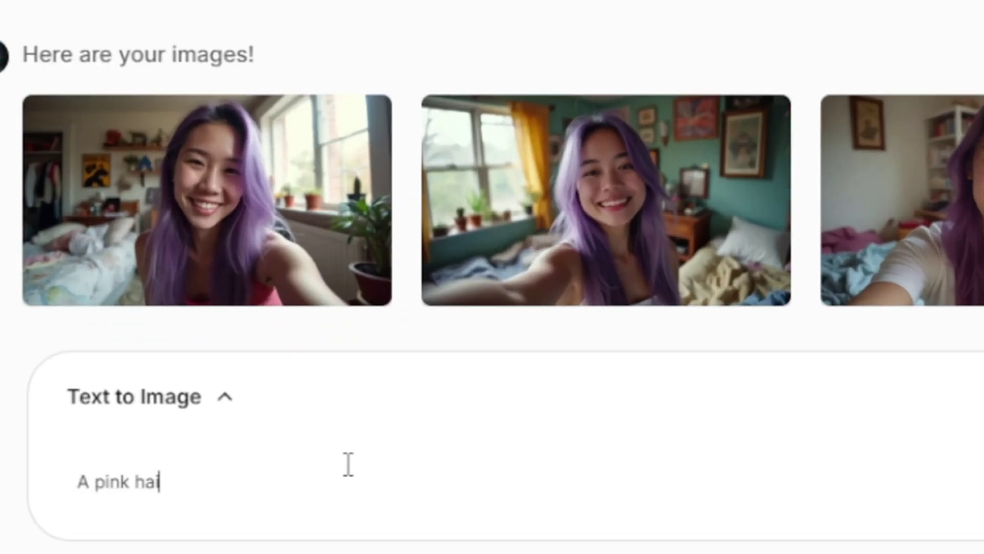
pyautogui.write('r young woman in the tv')
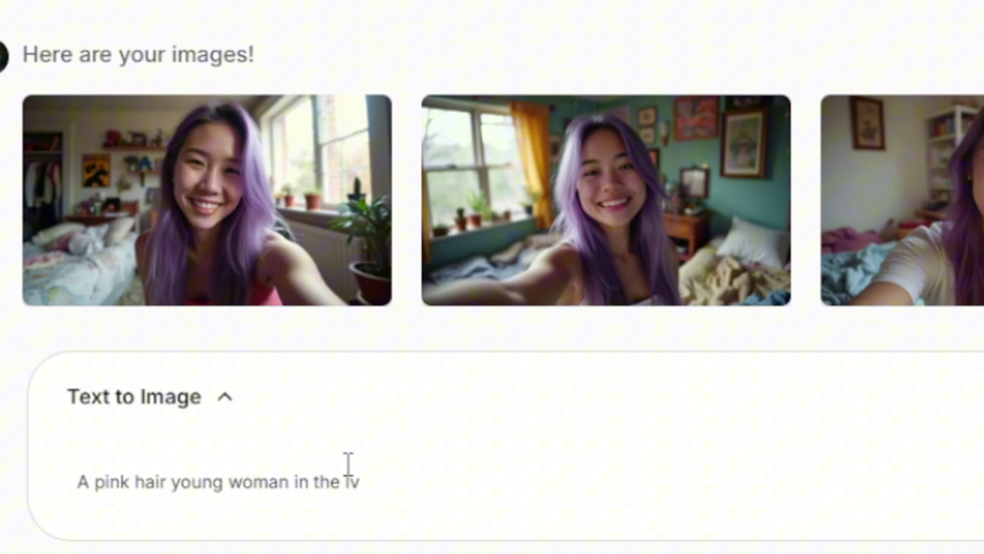
pyautogui.press('BackSpace')
pyautogui.press('BackSpace')
pyautogui.write('living room. Its is after noon')
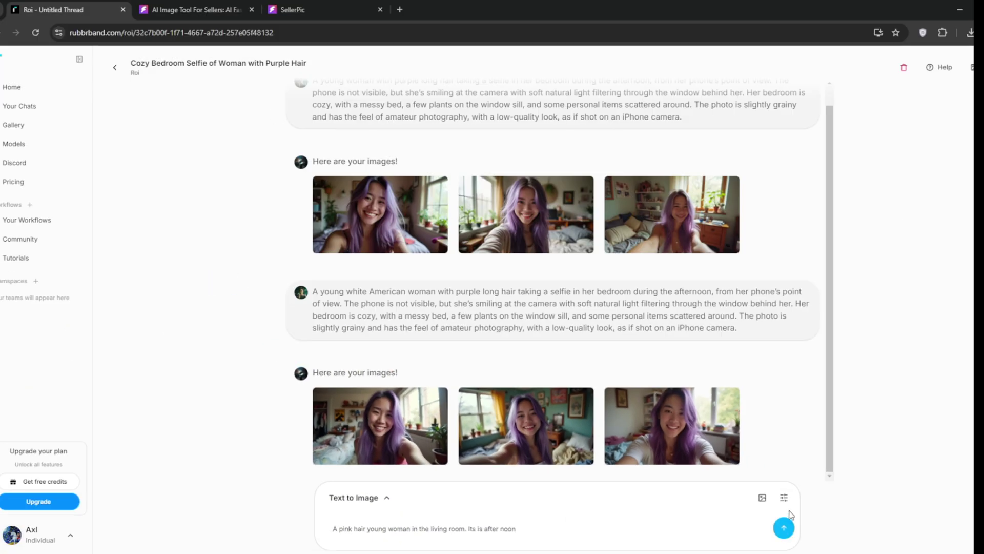
pyautogui.click(784, 497)
pyautogui.click(751, 289)
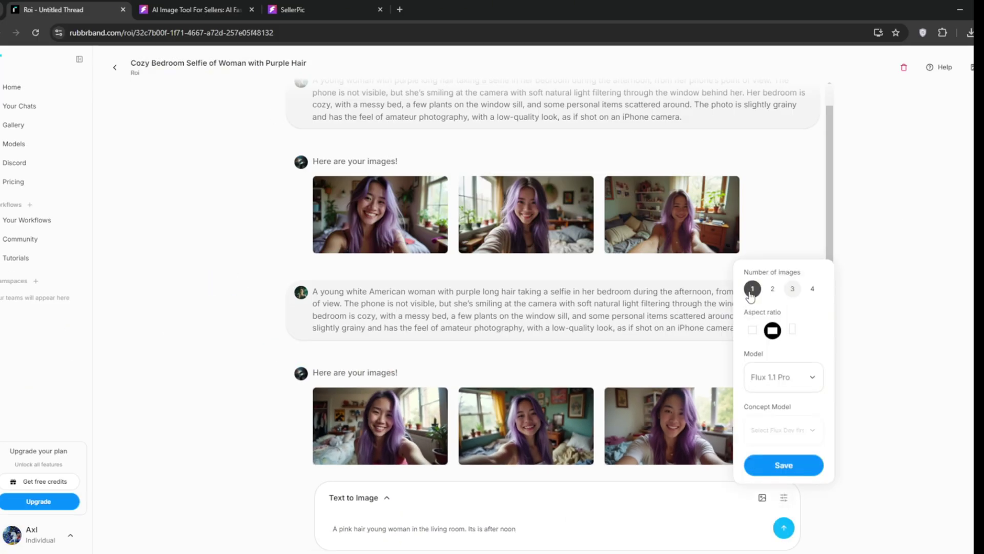
pyautogui.click(784, 465)
pyautogui.click(784, 529)
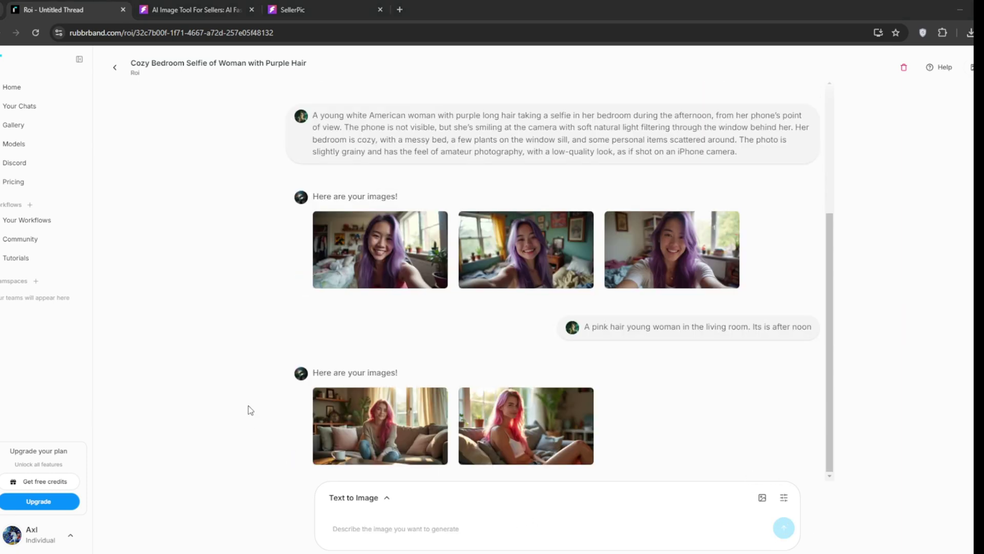
# - Save the first pink-haired living-room image to disk as a webp file
pyautogui.rightClick(381, 434)
pyautogui.click(437, 328)
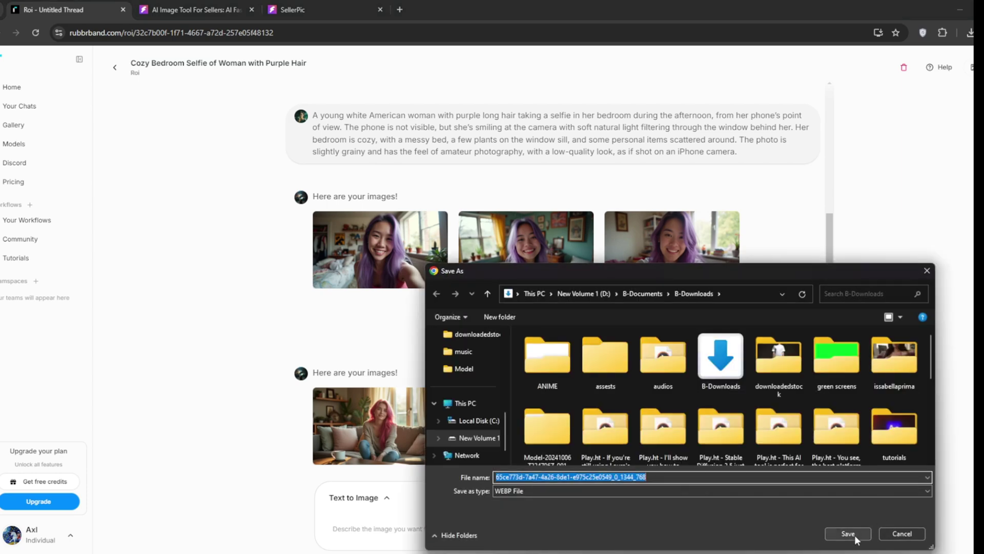
pyautogui.click(848, 534)
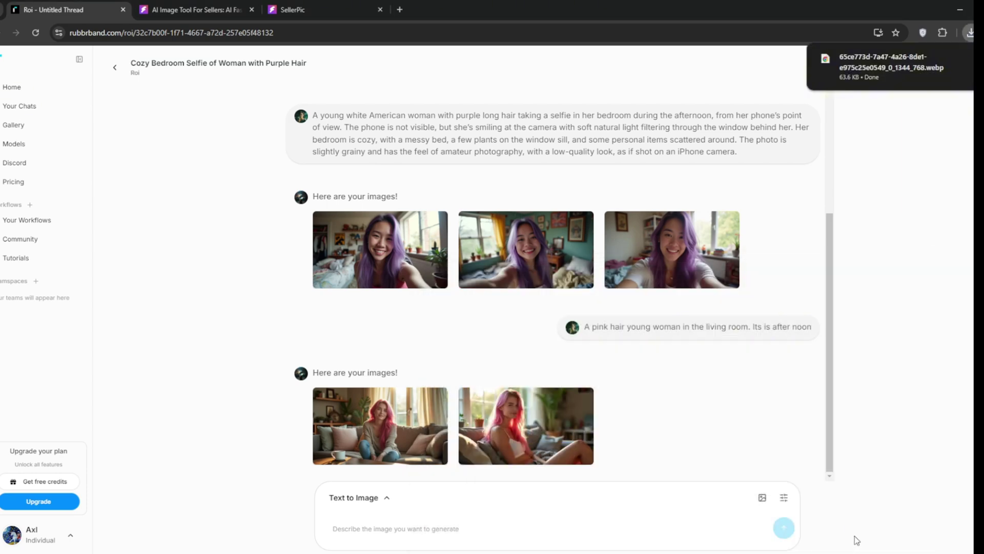
# - Load the downloaded pink-haired webp image into SellerPic's Image to Video tool and generate a clip
pyautogui.click(307, 9)
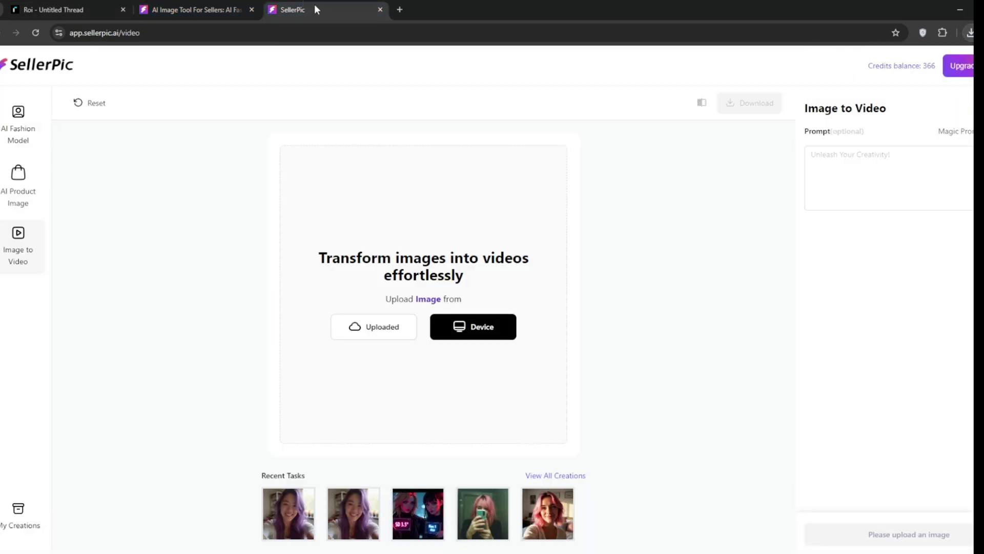
pyautogui.click(970, 33)
pyautogui.moveTo(902, 86); pyautogui.dragTo(417, 281)
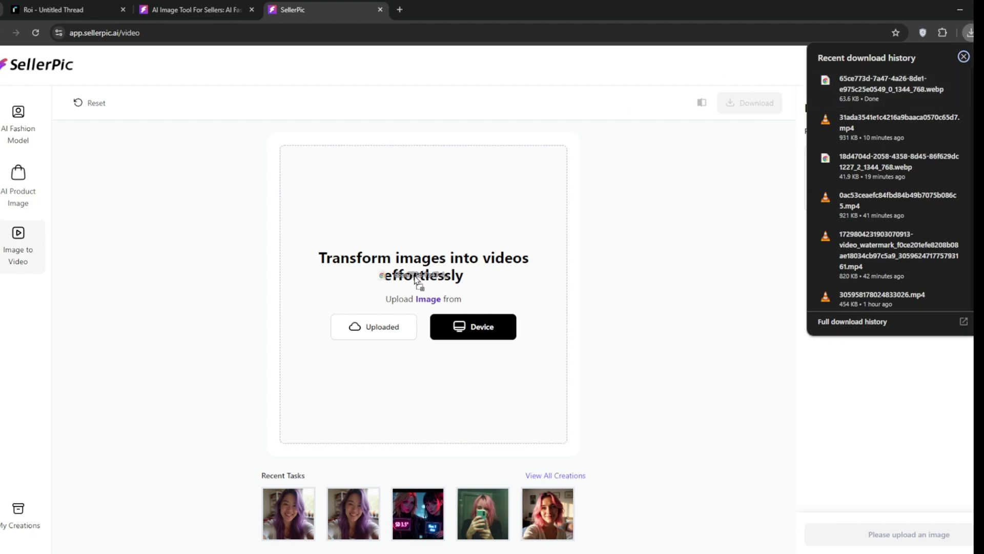
pyautogui.click(964, 57)
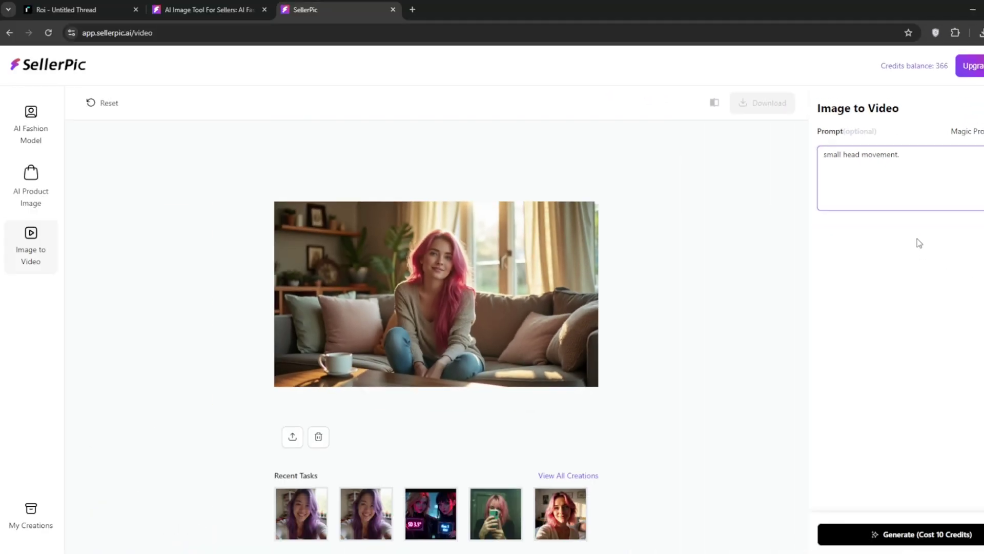
pyautogui.click(908, 533)
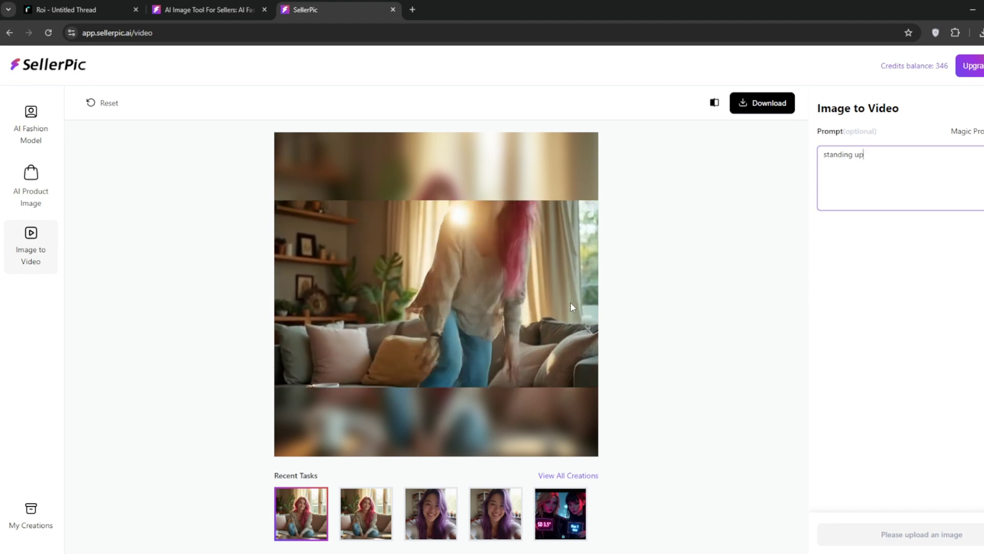
# - Reload the couch photo and generate a new clip where she talks and turns her head while seated
pyautogui.click(109, 103)
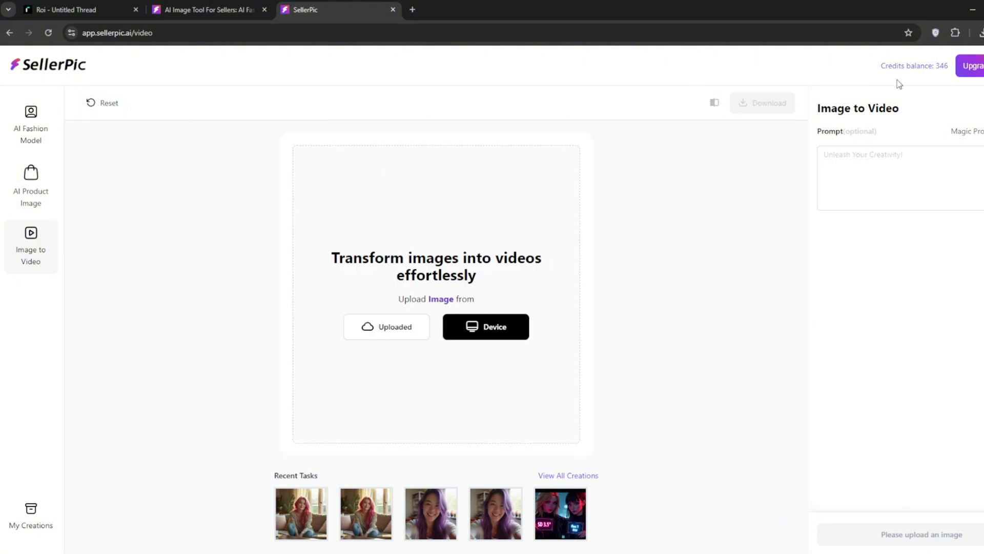
pyautogui.click(981, 32)
pyautogui.moveTo(892, 84); pyautogui.dragTo(402, 285)
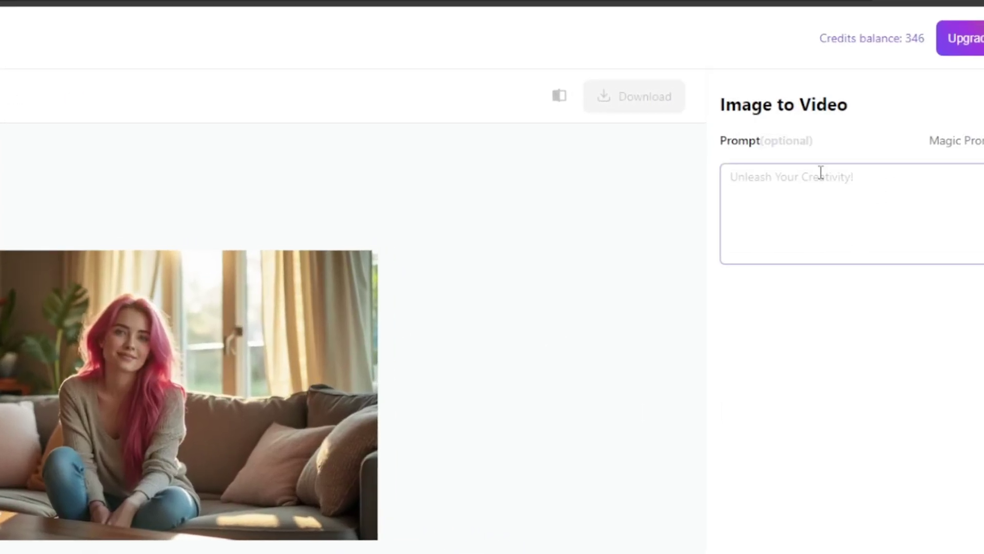
pyautogui.click(821, 173)
pyautogui.write('she')
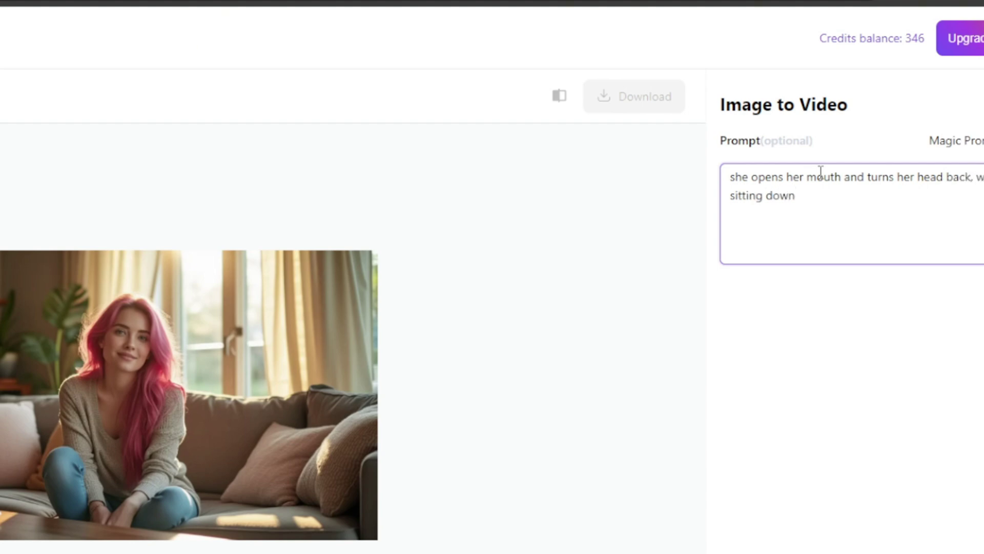
pyautogui.write('. Hands are okay. hands are not mut')
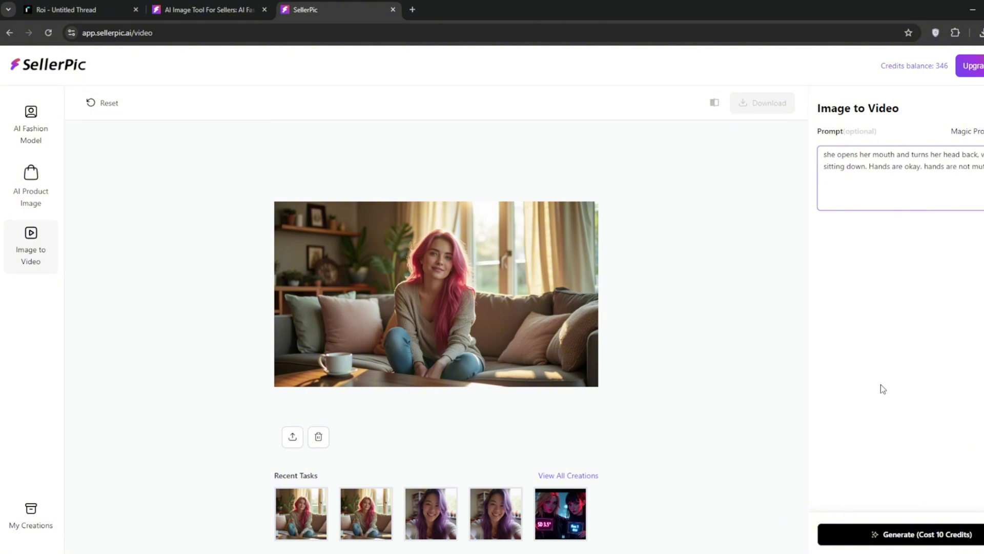
pyautogui.click(910, 534)
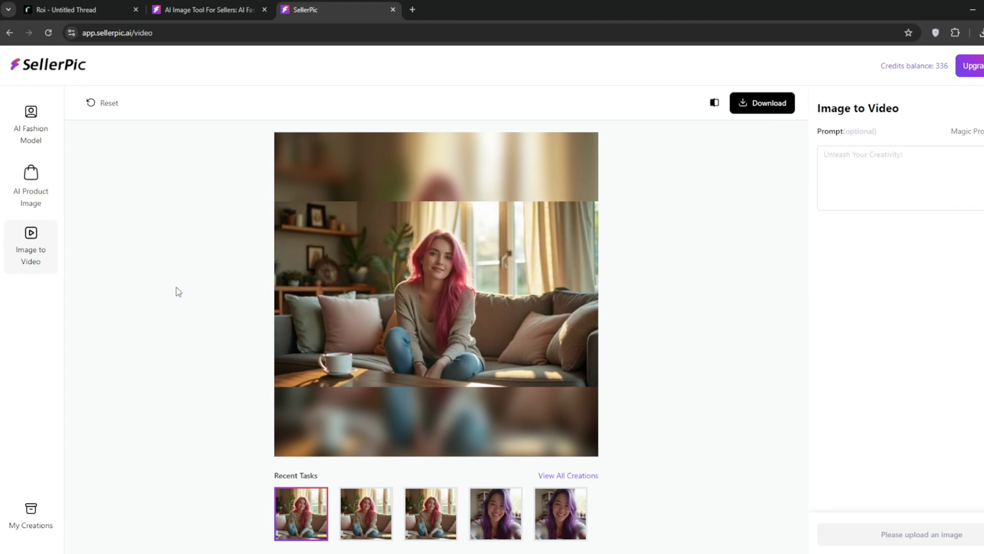
# - Run AI Fashion Model's Virtual Try-on with the sample sweatshirt as top and the sample skirt as bottom
pyautogui.click(34, 126)
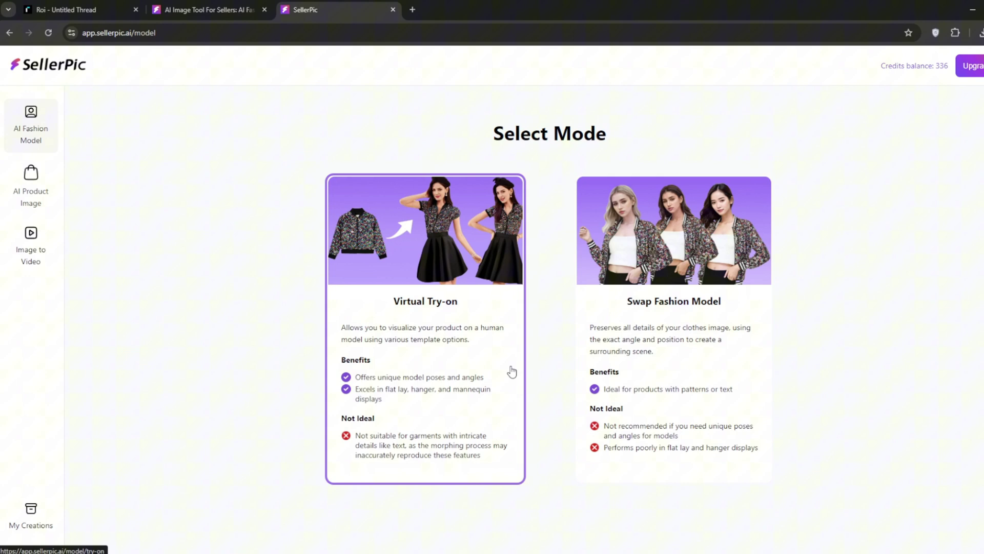
pyautogui.click(429, 354)
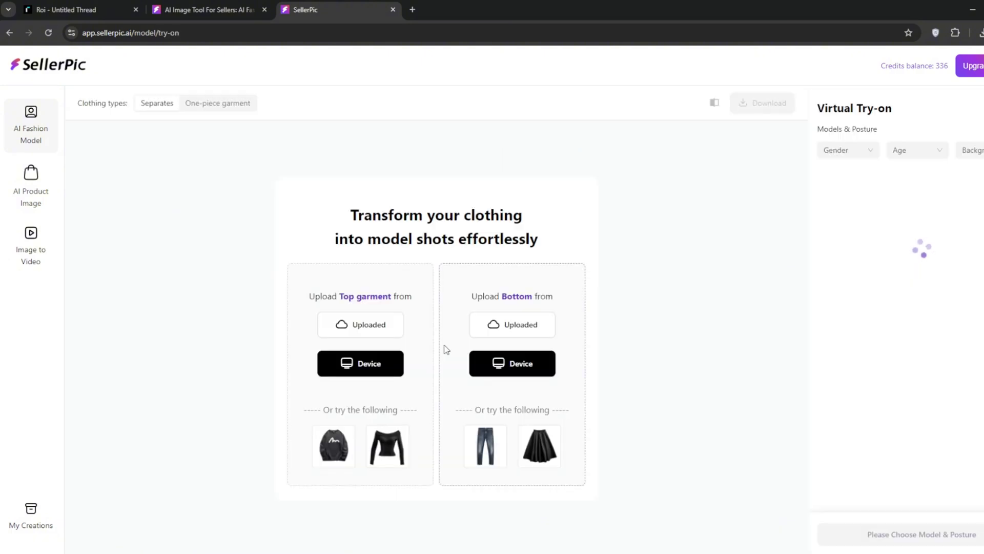
pyautogui.click(334, 445)
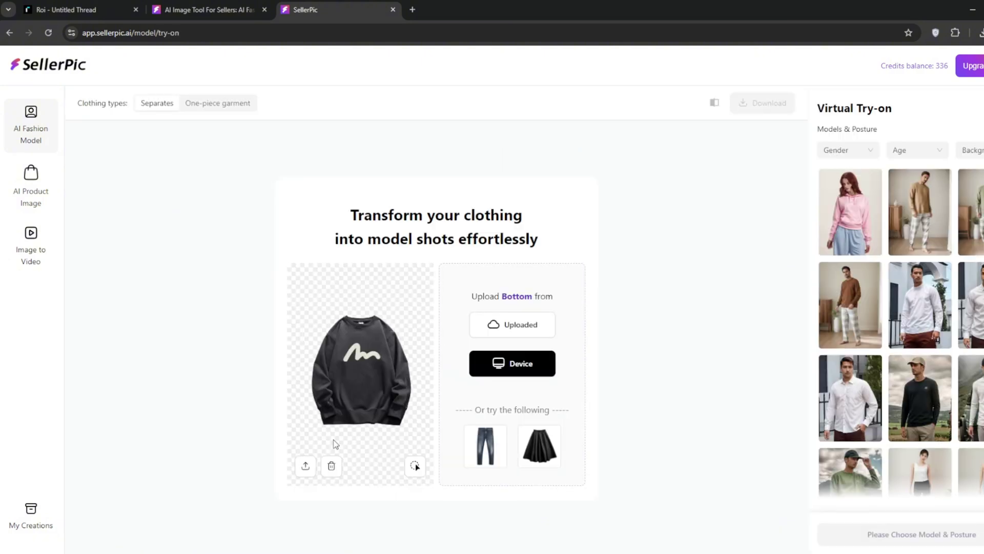
pyautogui.click(539, 445)
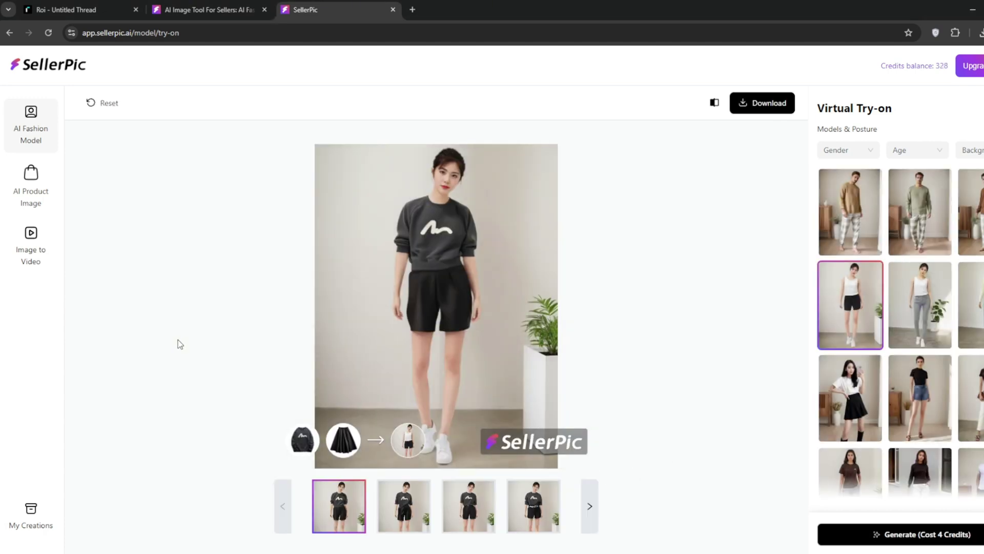
pyautogui.scroll(-10, 936, 380)
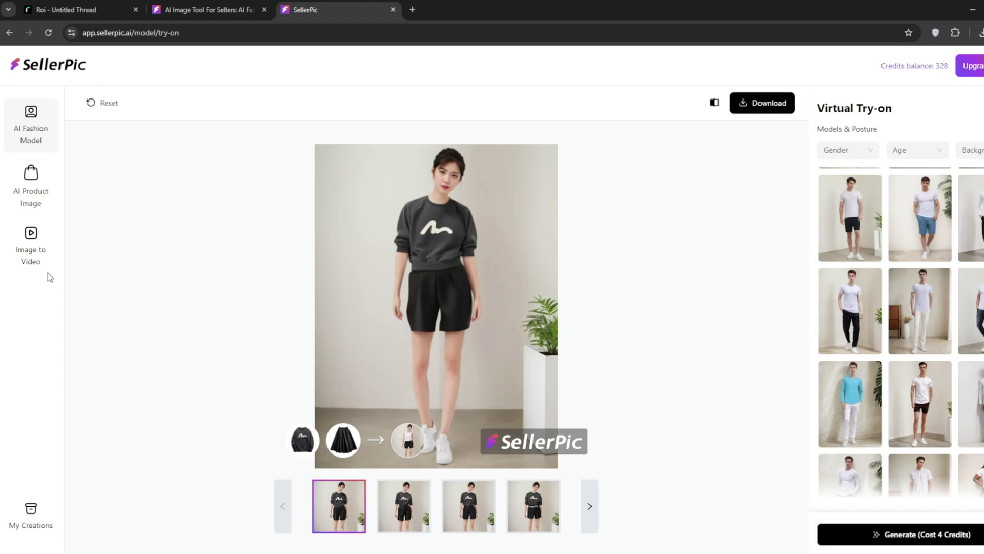
pyautogui.click(31, 183)
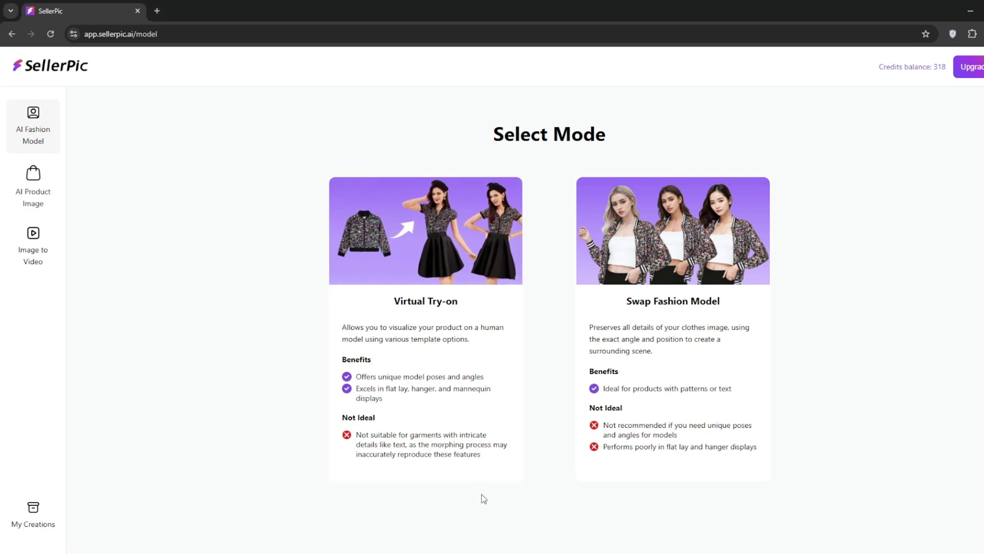
# - Choose Swap Fashion Model and load the sample photo of the man in the red polo shirt
pyautogui.click(658, 340)
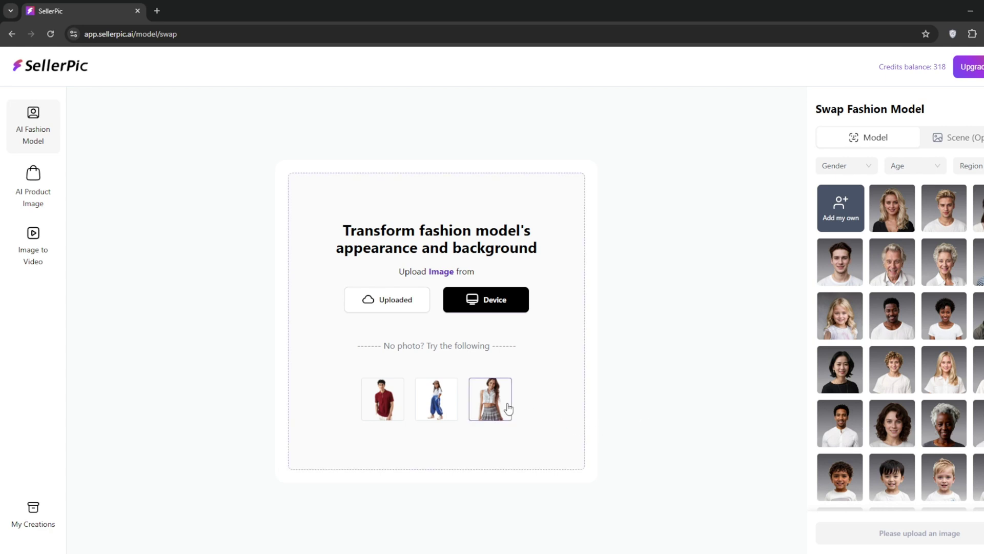
pyautogui.click(394, 405)
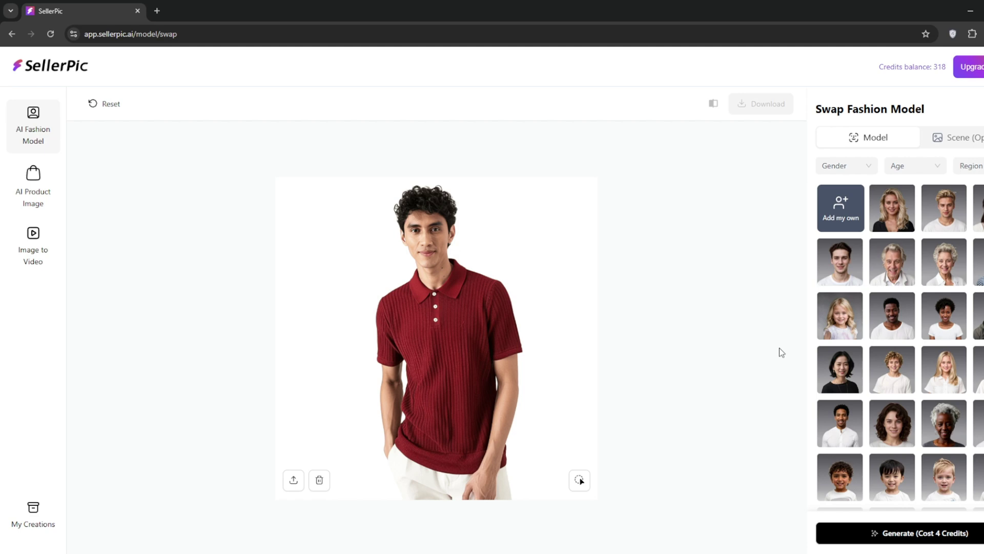
pyautogui.scroll(-3, 929, 421)
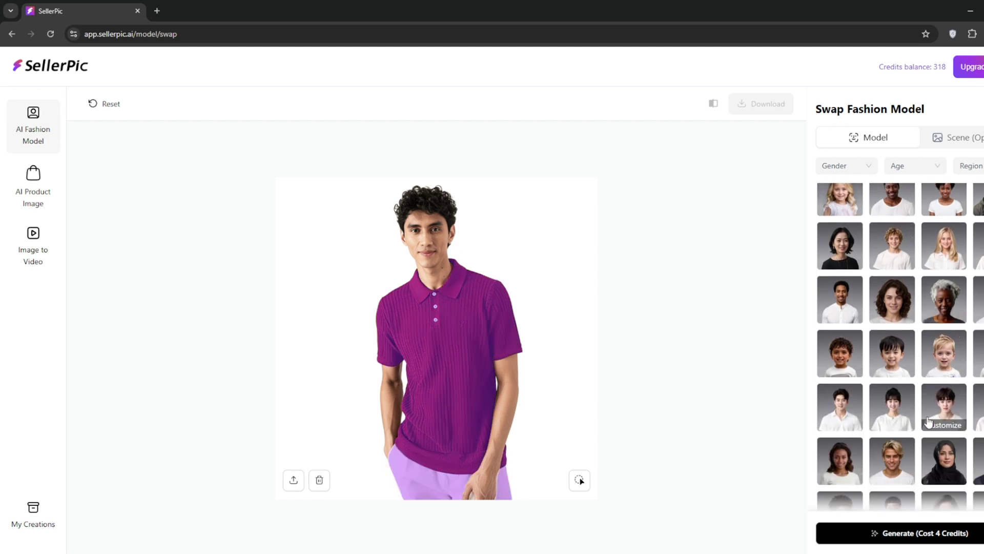
pyautogui.scroll(-5, 929, 421)
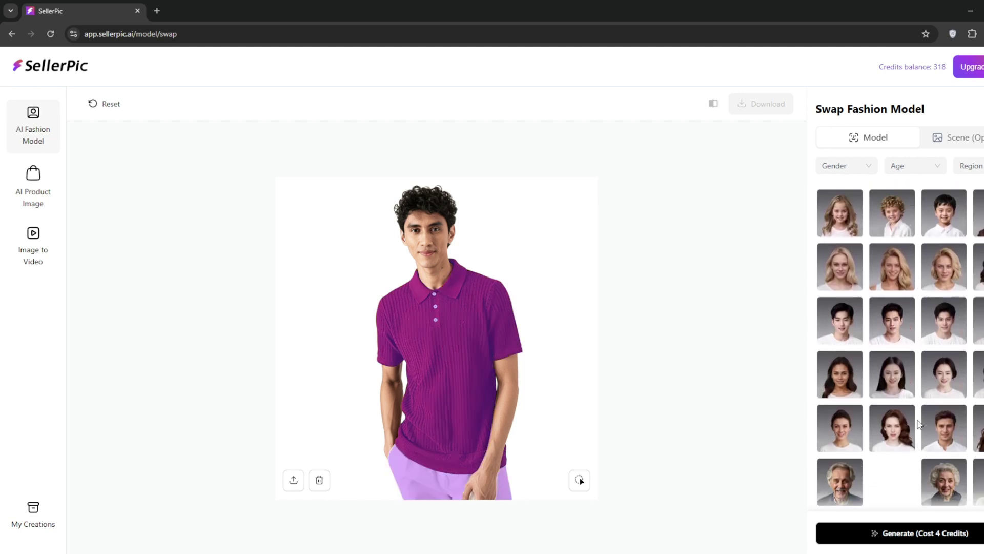
pyautogui.scroll(10, 918, 424)
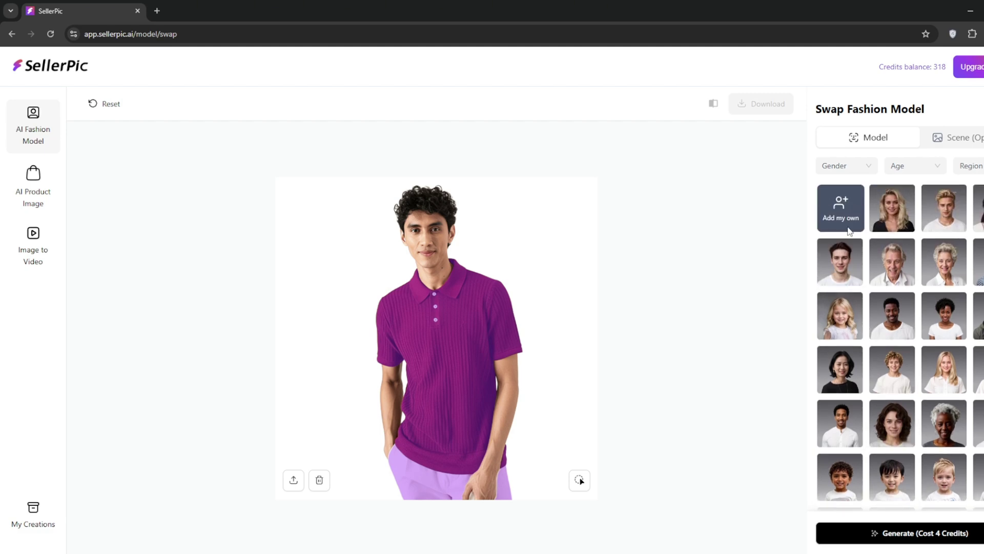
# - Create a custom model from the pasted suit photo with Male, Middle-Aged and Western selected
pyautogui.click(843, 208)
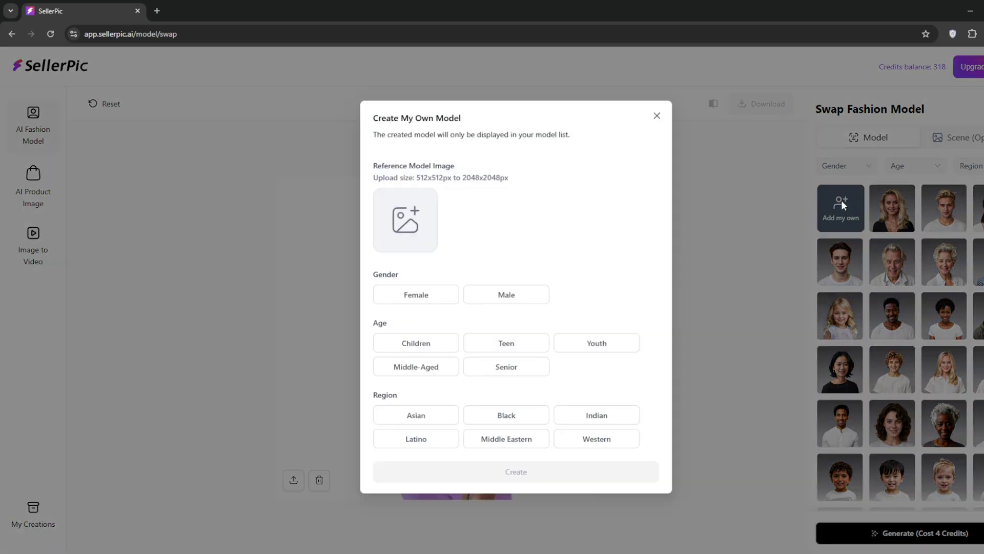
pyautogui.click(407, 224)
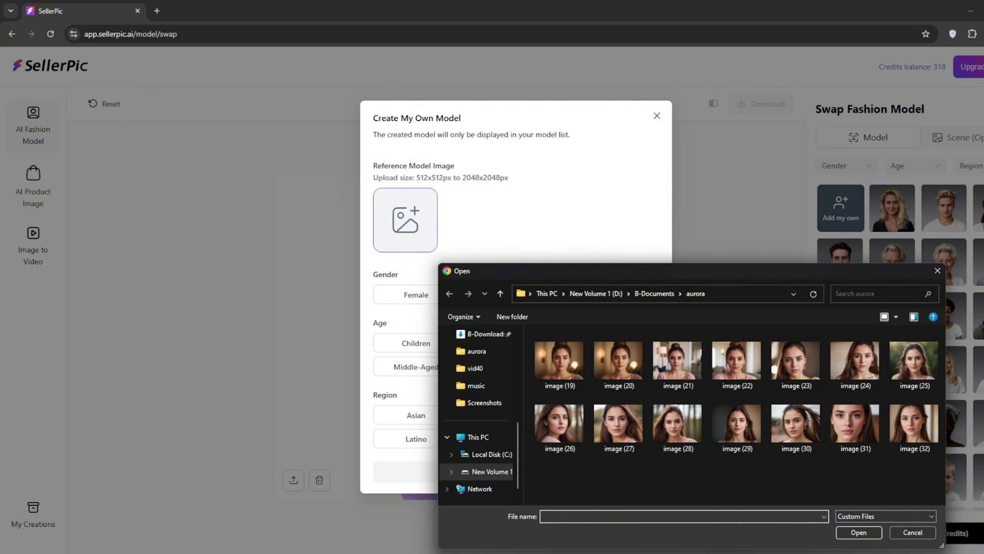
pyautogui.hotkey('ctrl', 'v')
pyautogui.press('Return')
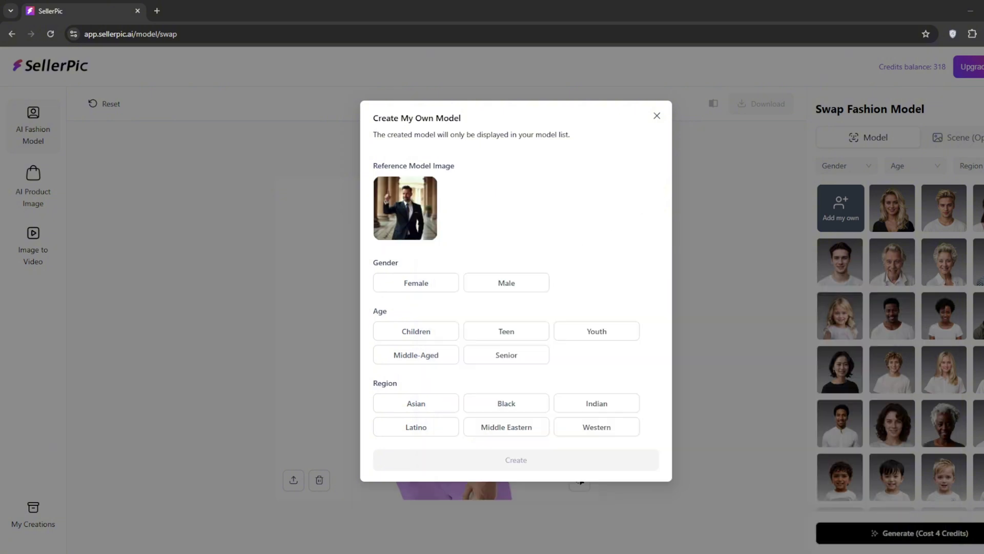
pyautogui.click(507, 283)
pyautogui.click(429, 358)
pyautogui.click(581, 429)
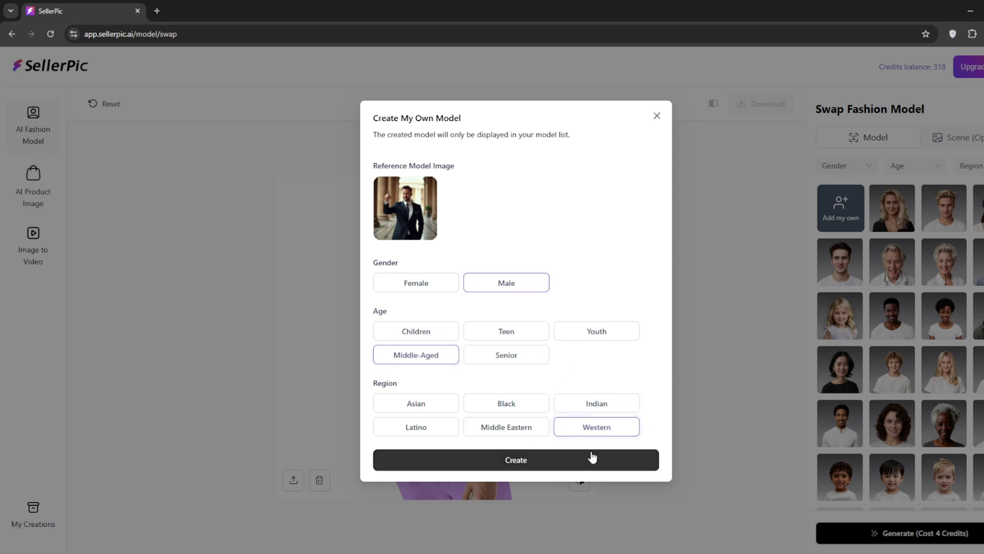
pyautogui.click(530, 458)
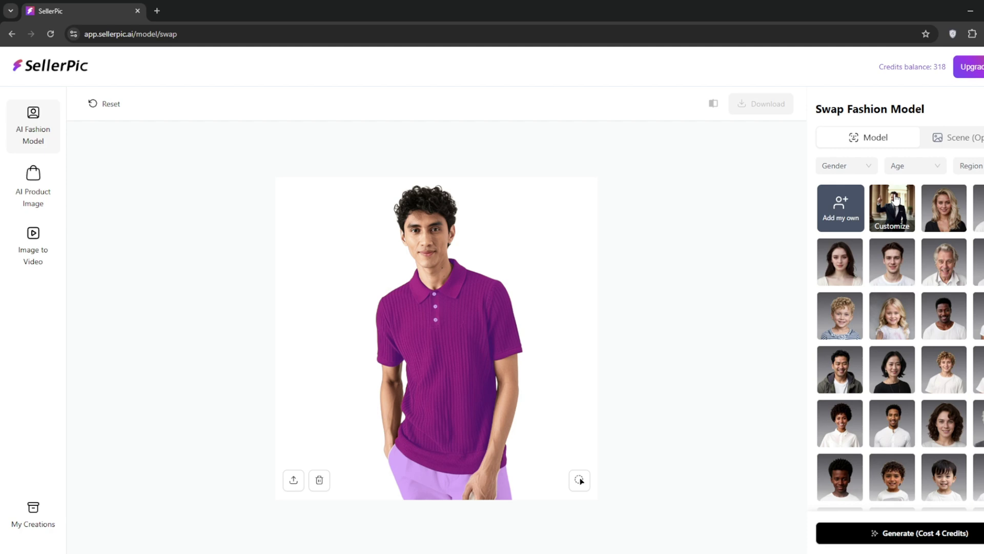
# - Swap in the custom suited-man model for 4 credits and open the original-versus-result Compare view
pyautogui.click(897, 201)
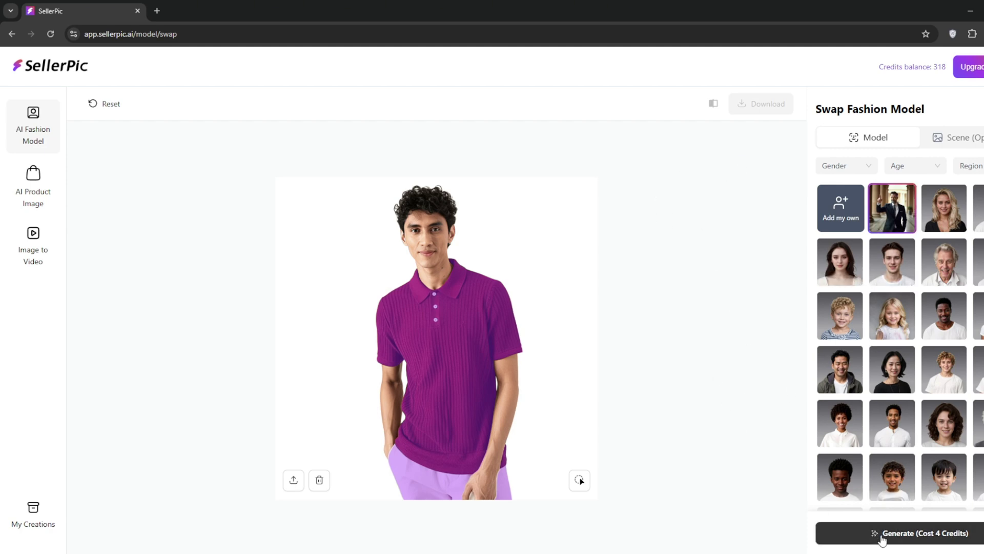
pyautogui.click(822, 534)
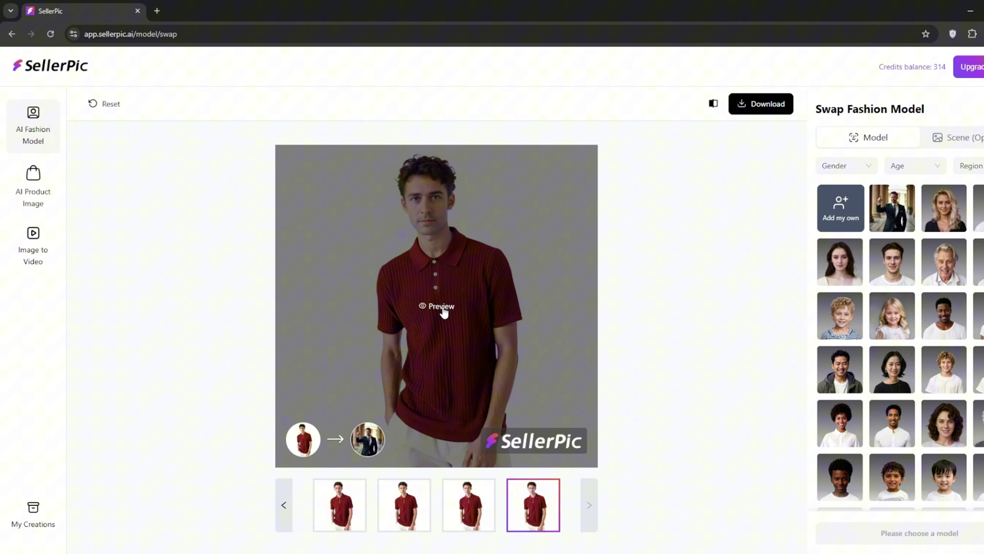
pyautogui.click(445, 310)
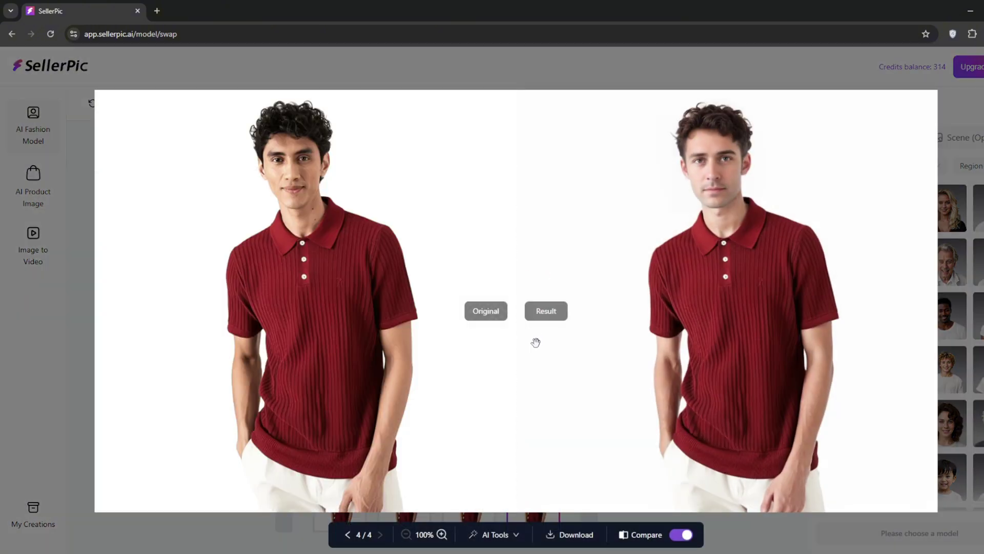